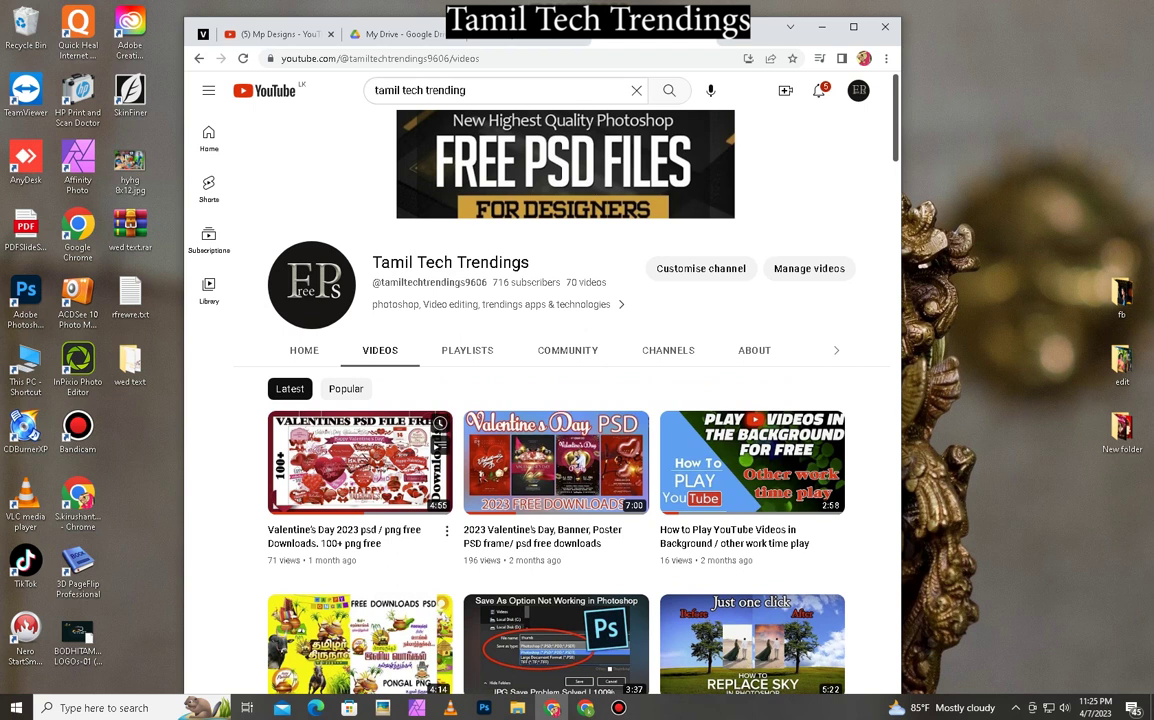
- Open the Valentine's Day 2023 psd / png video and expand its description to review the PSD download link and password note
click(360, 463)
click(400, 450)
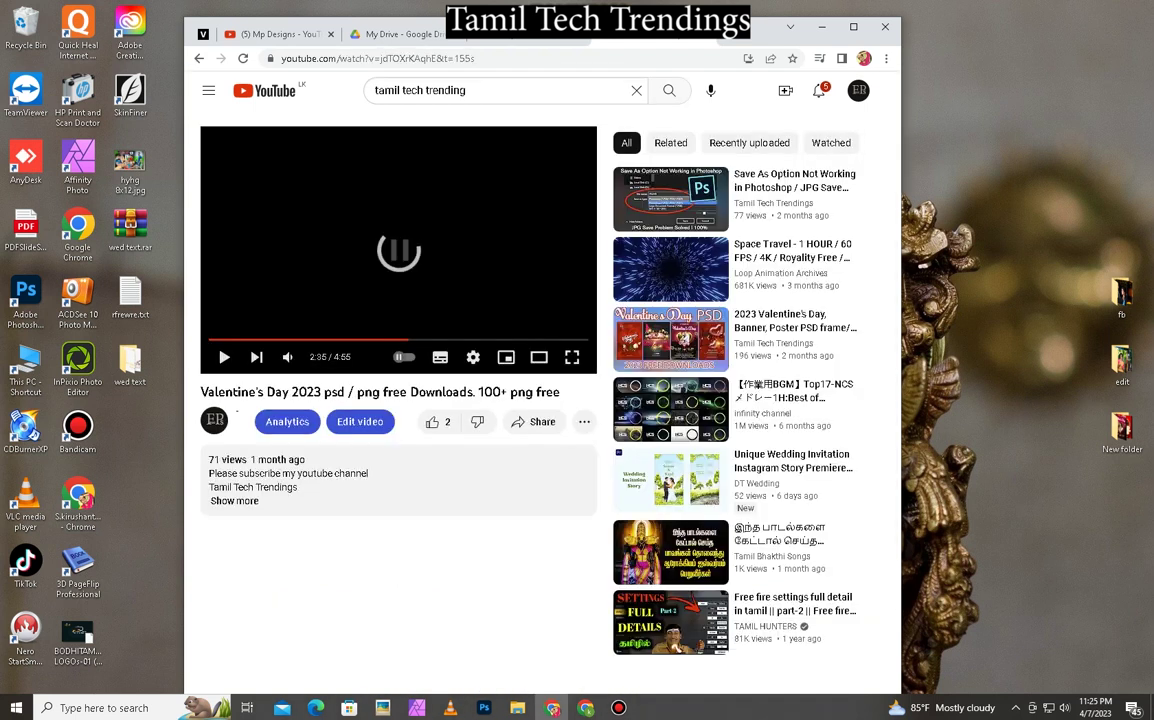
click(234, 501)
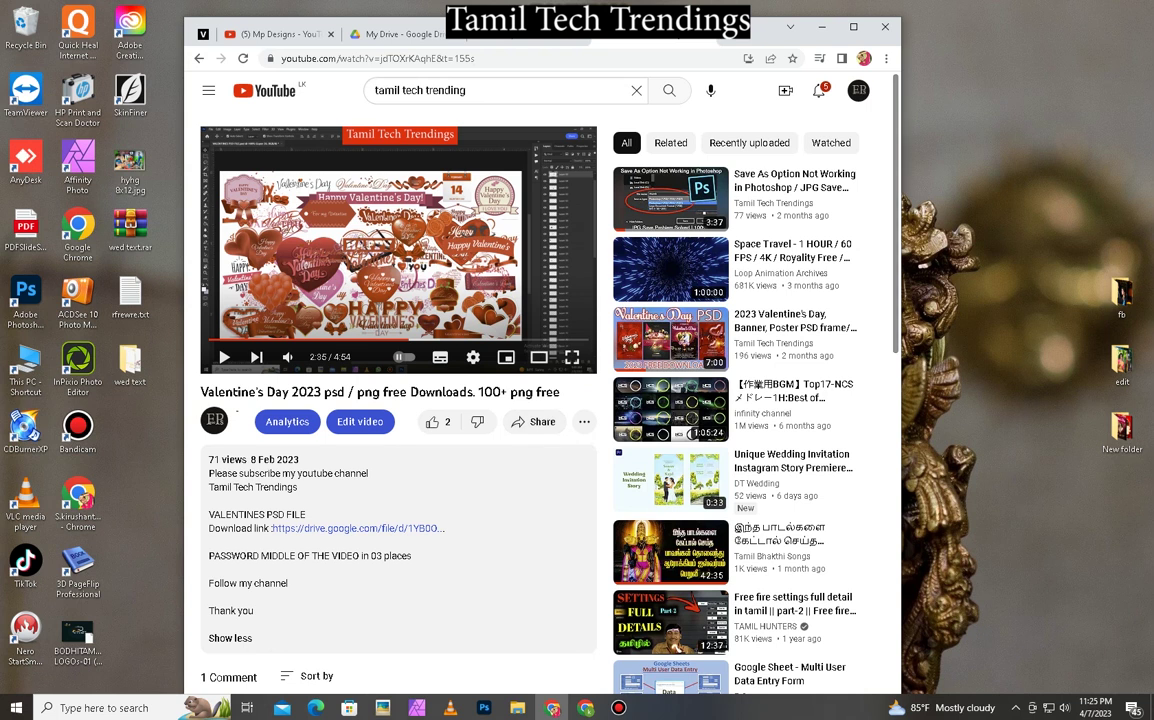
scroll(500, 400, down, 4)
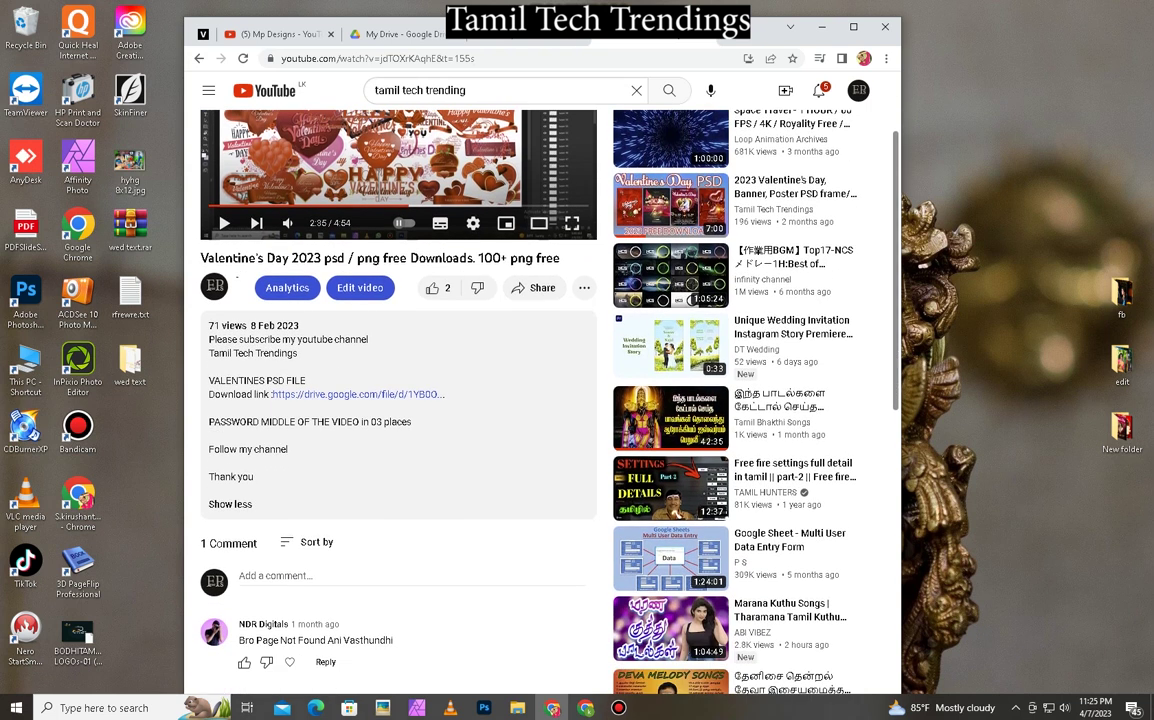
scroll(500, 400, up, 2)
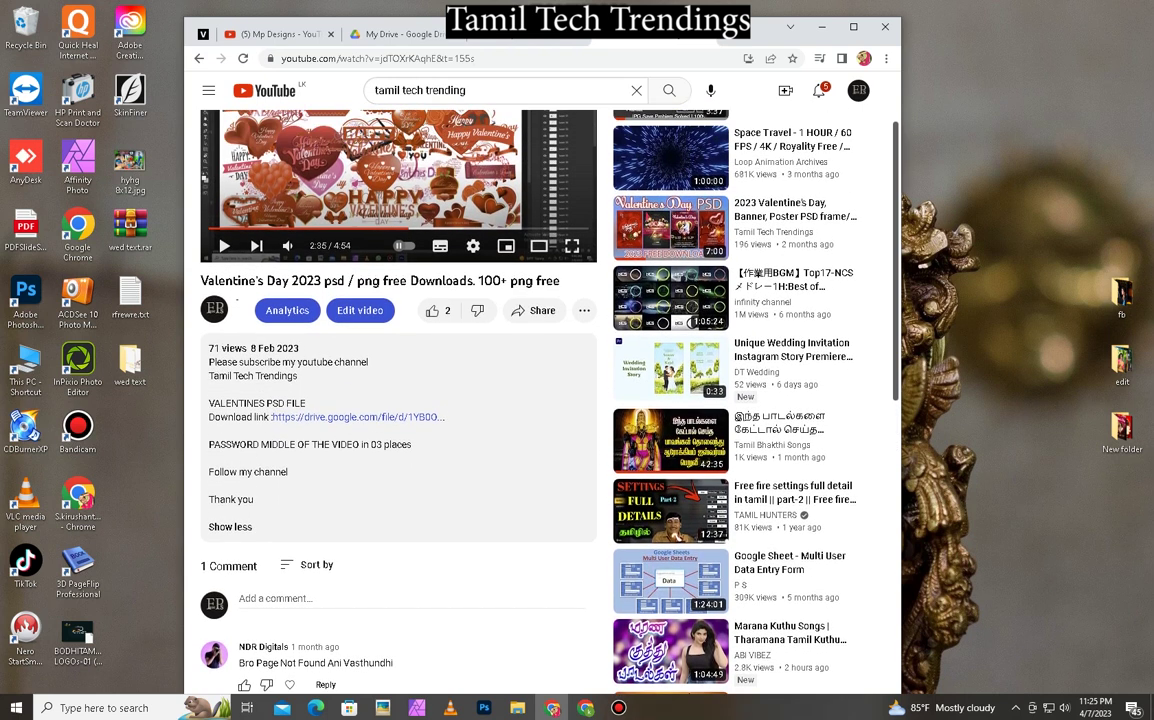
- Return to the channel's video list, look over the uploads, and minimize the browser window
click(199, 58)
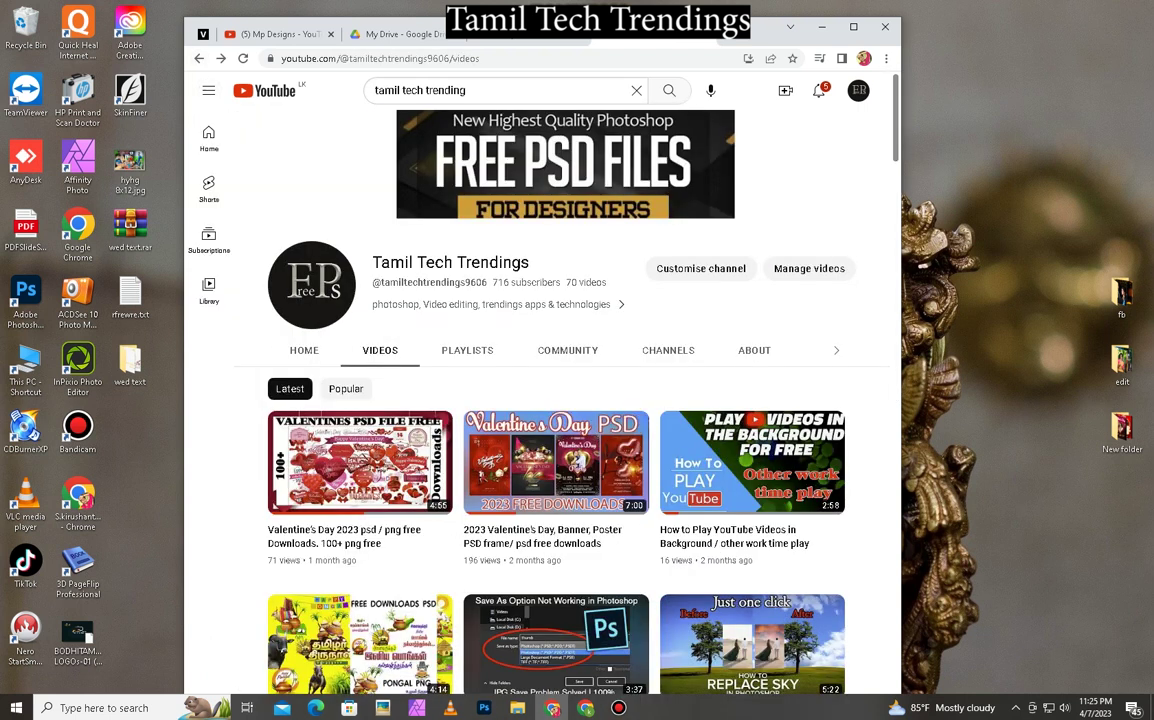
scroll(560, 400, down, 3)
scroll(560, 400, up, 3)
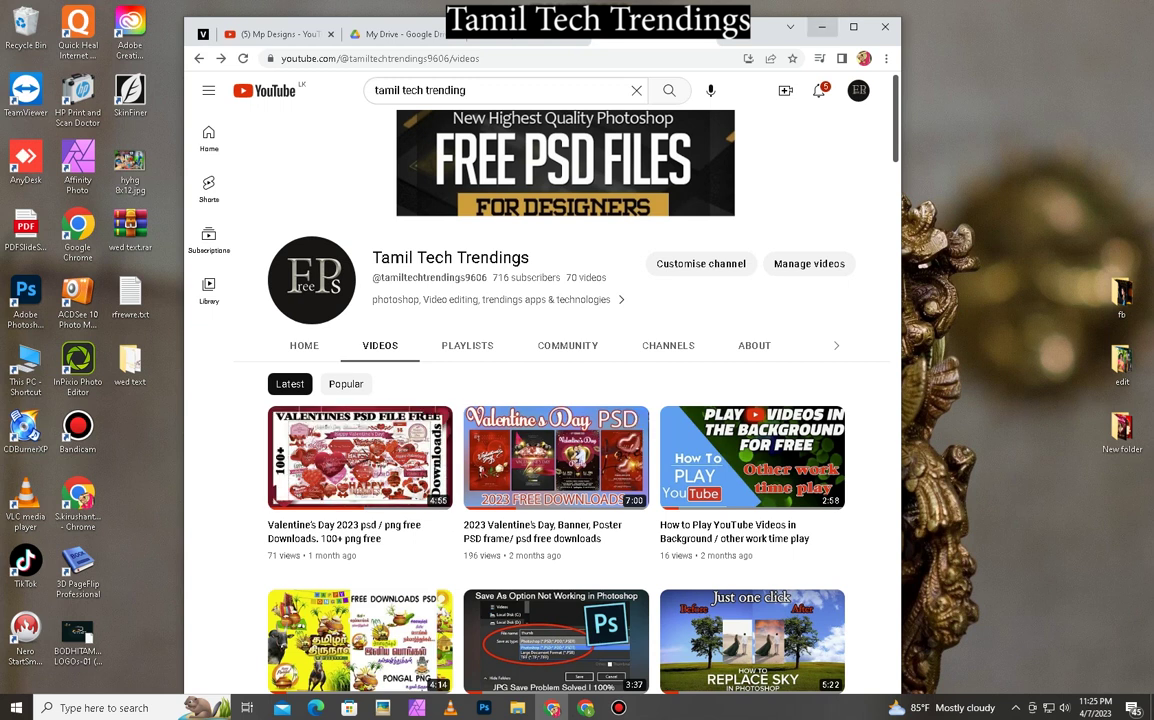
click(821, 27)
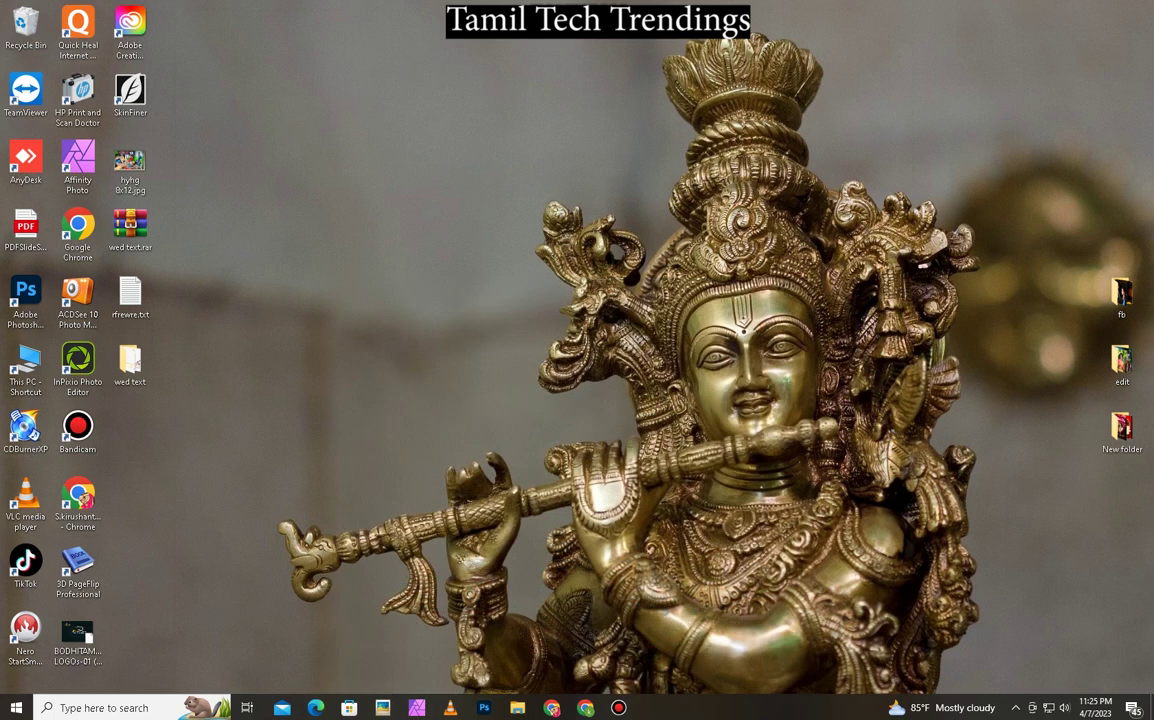
- Move wed text.rar to an open area of the desktop and extract it to the "wed text" folder, entering the archive password
drag(130, 228, 548, 158)
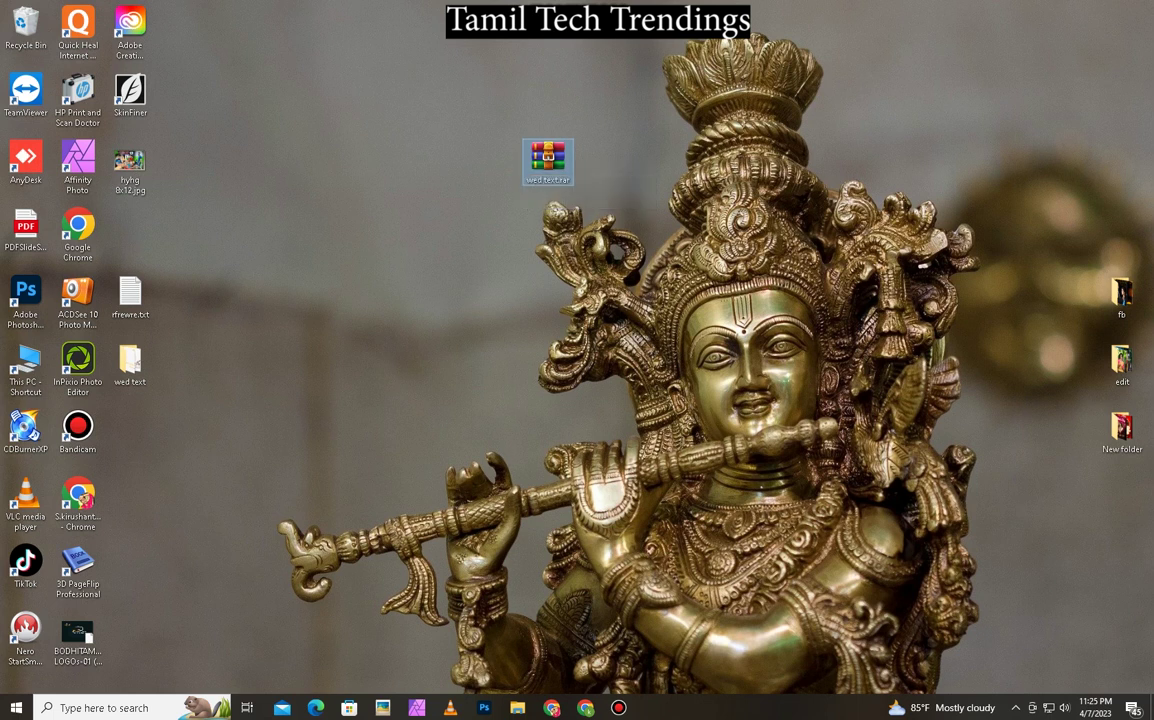
right_click(538, 156)
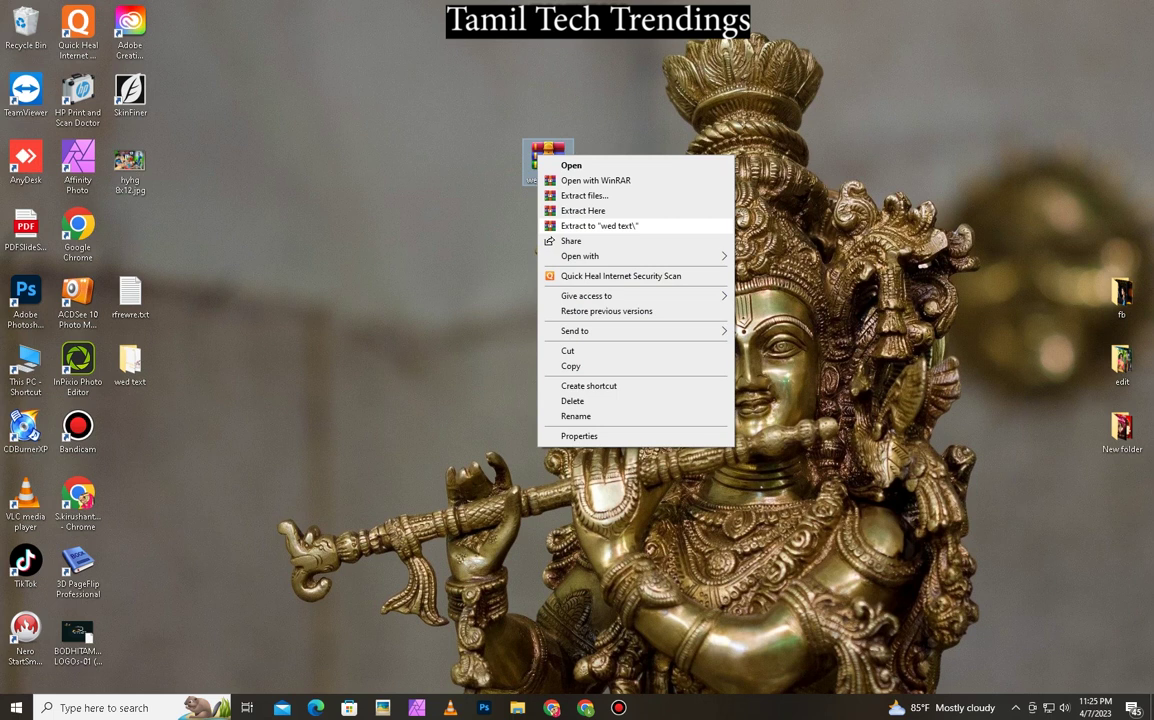
click(599, 226)
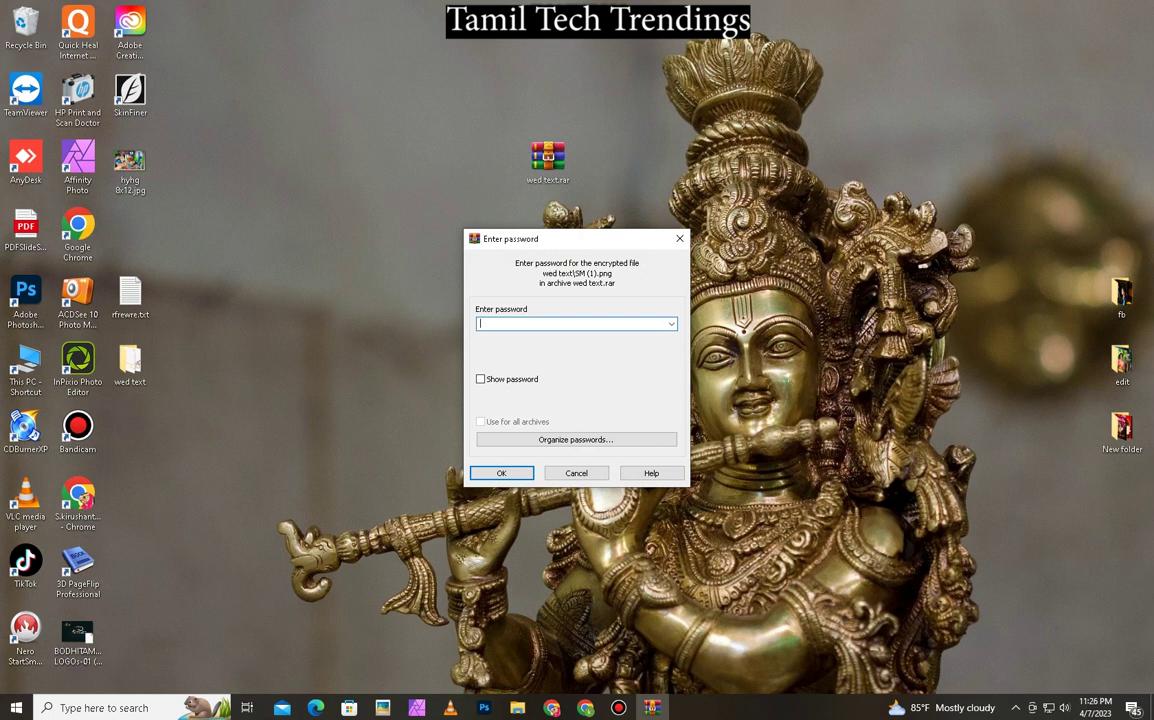
text(•••••)
key(Return)
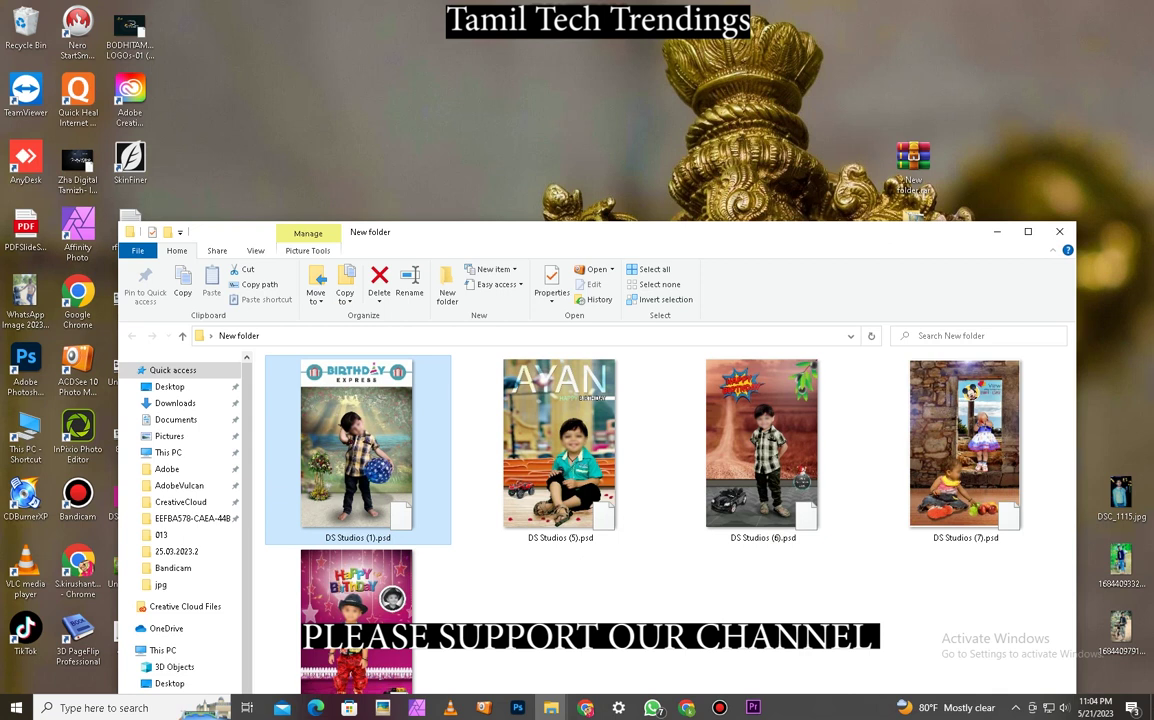
- Preview the birthday PSD files from DS Studios (1).psd through DS Studios (8).psd in ACDSee Quick View, and close the viewer
key(Return)
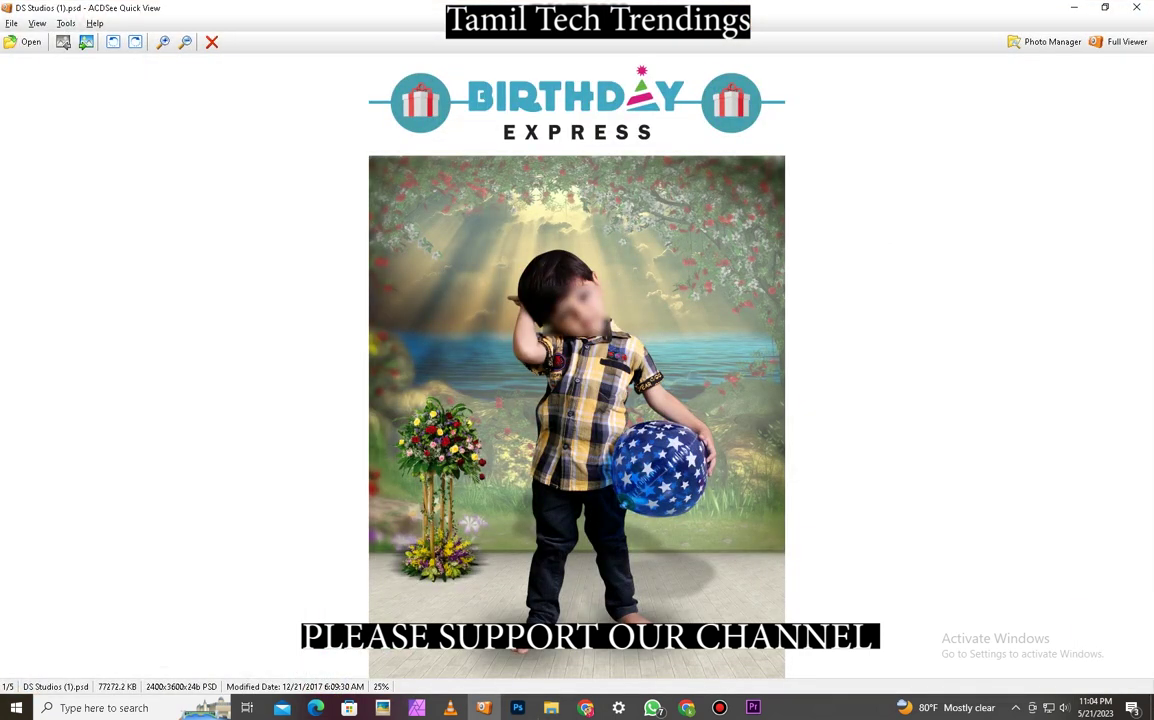
click(84, 45)
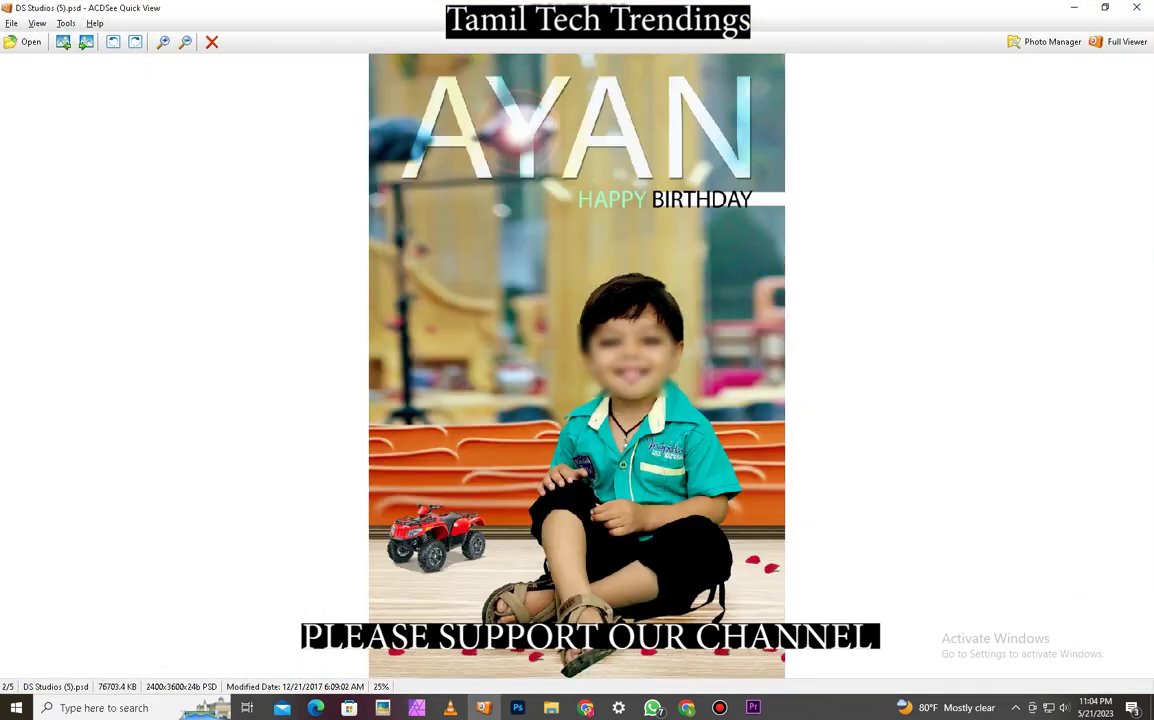
click(84, 45)
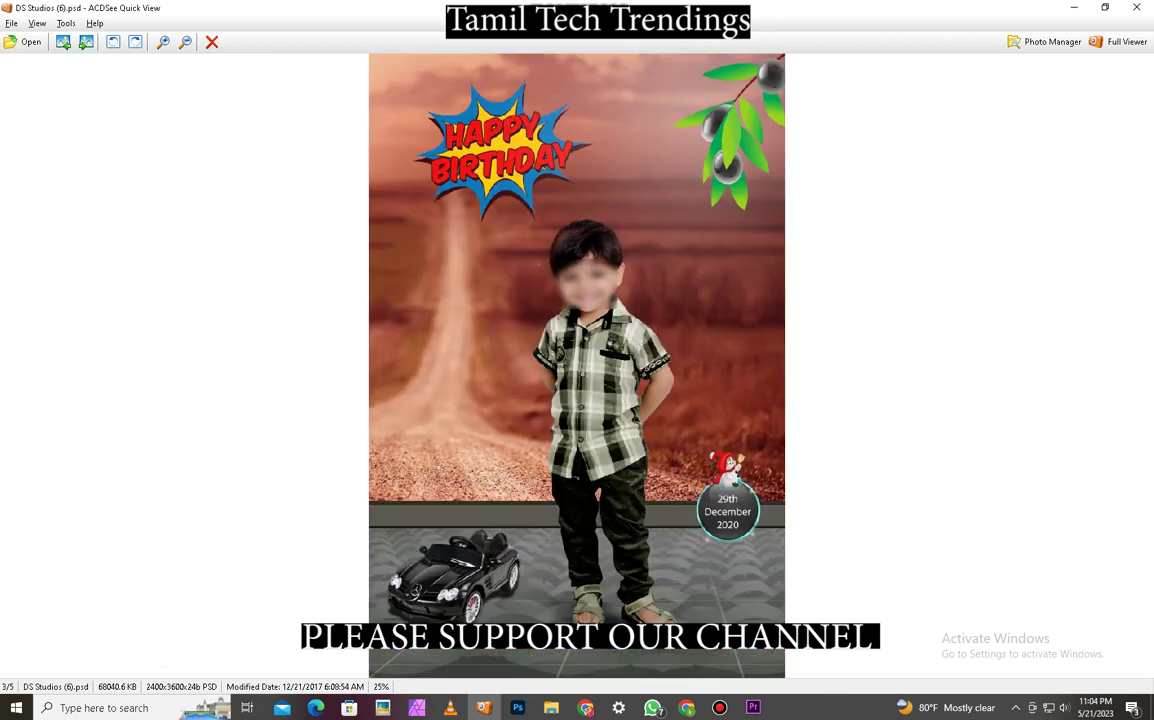
click(84, 45)
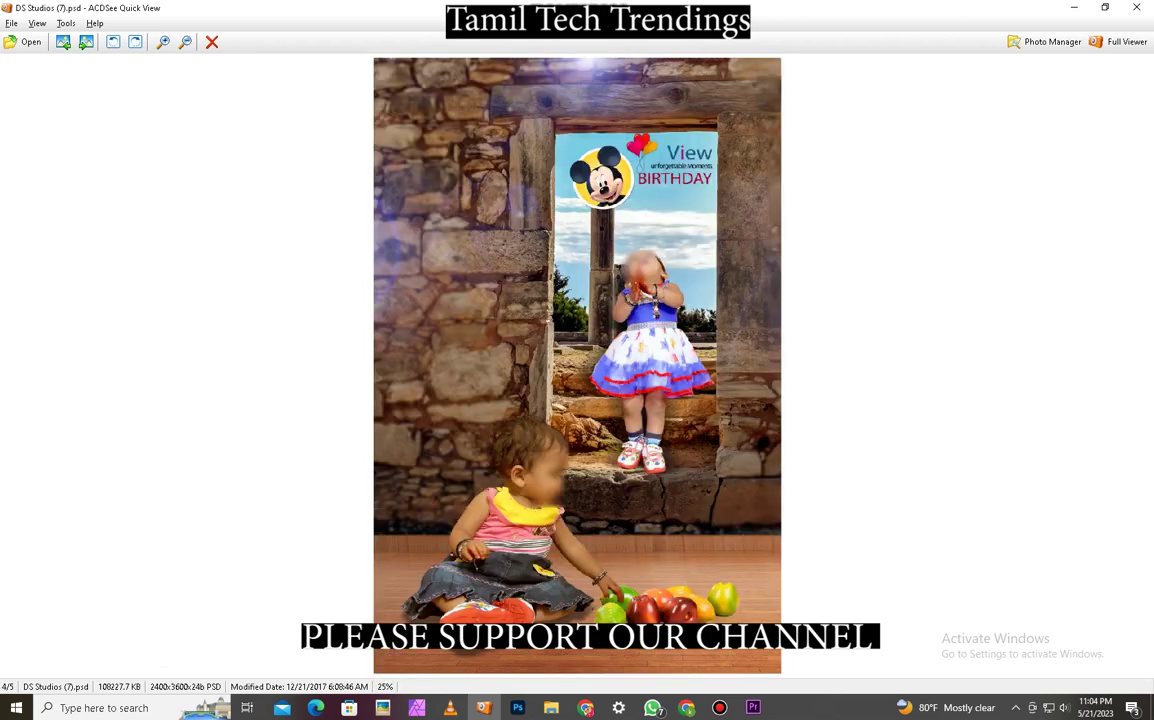
click(84, 45)
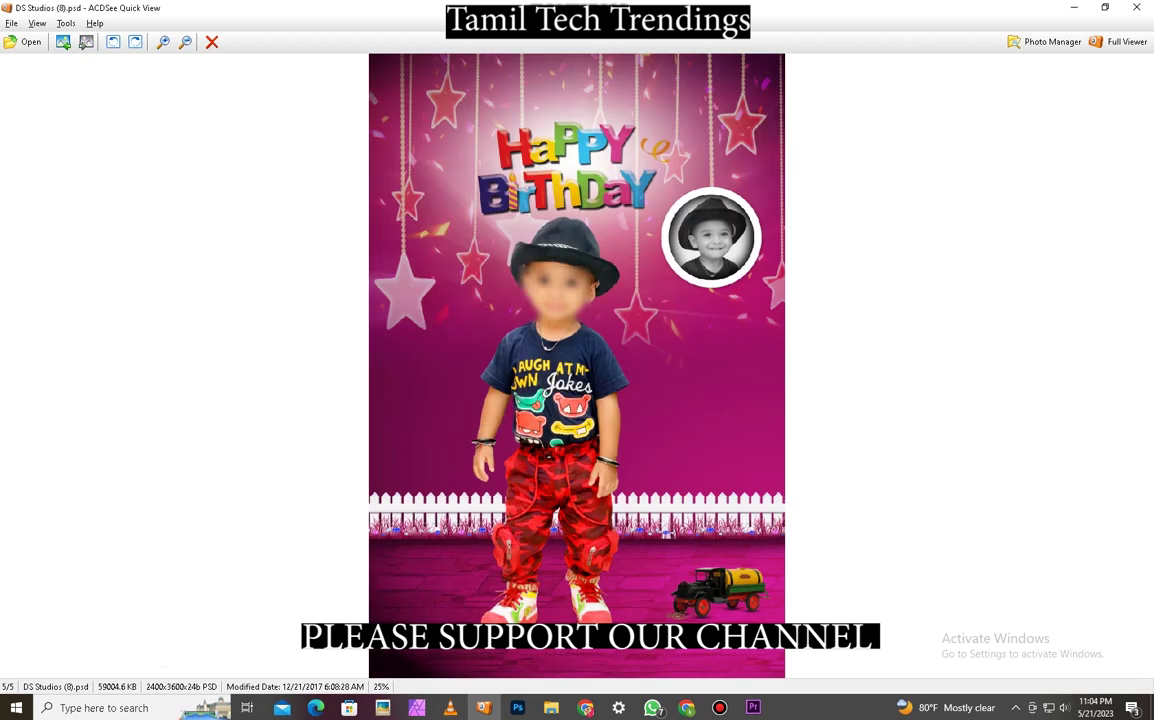
click(1137, 7)
- Open DS Studios (1).psd in Picasa Photo Viewer and inspect it along with DS Studios (5).psd and DS Studios (6).psd up close
right_click(365, 395)
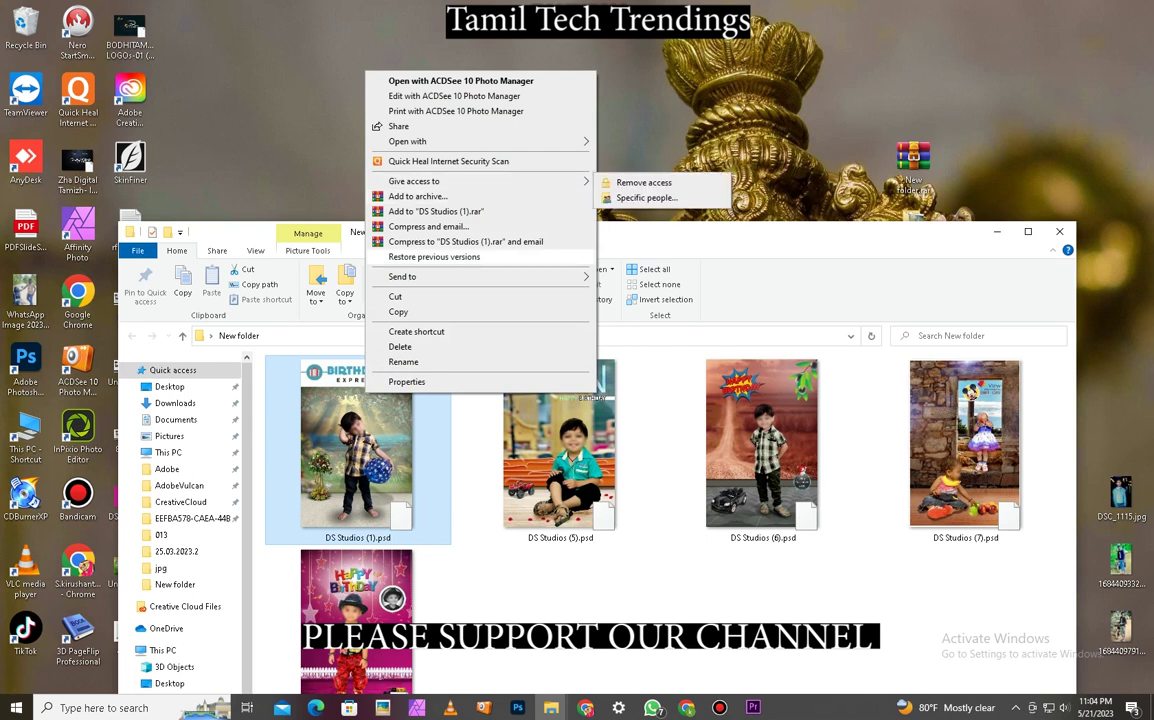
mouse_move(480, 141)
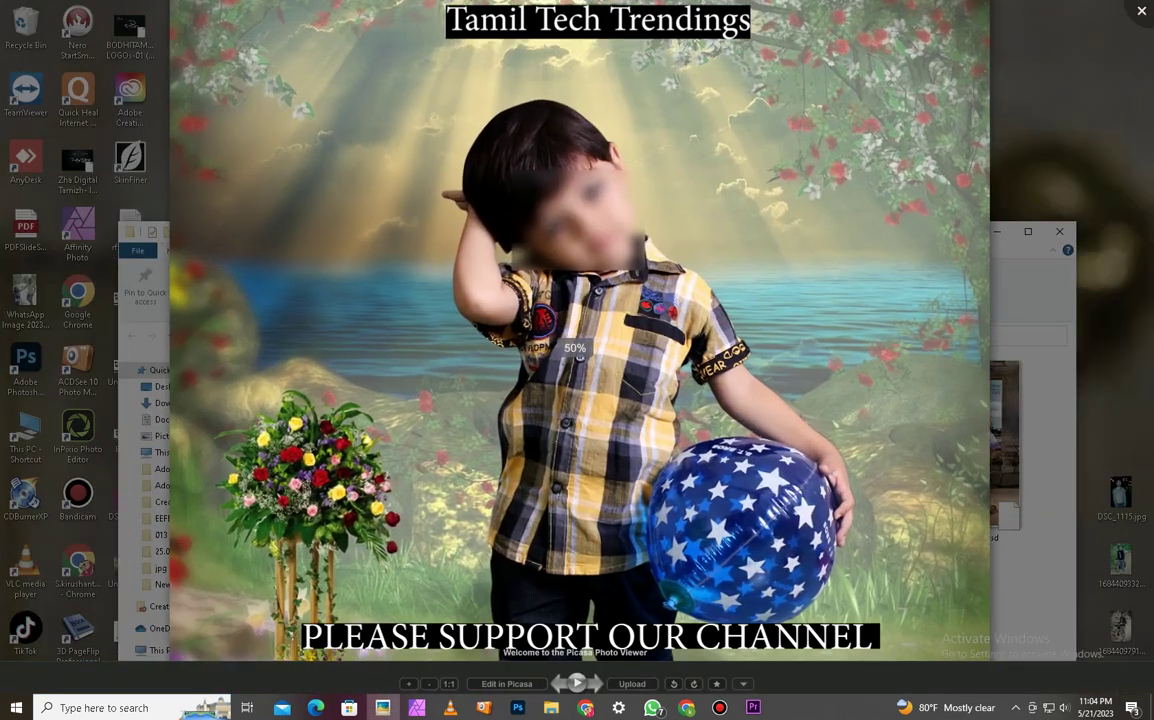
scroll(575, 347, down, 5)
key(Right)
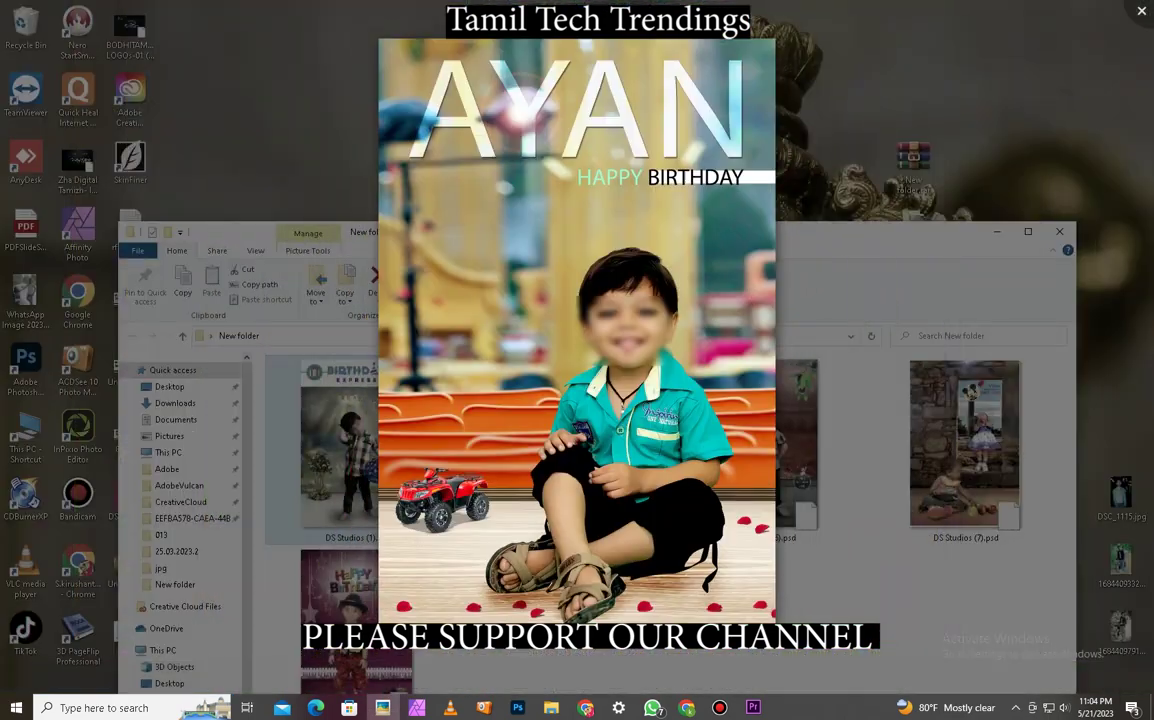
scroll(575, 347, up, 3)
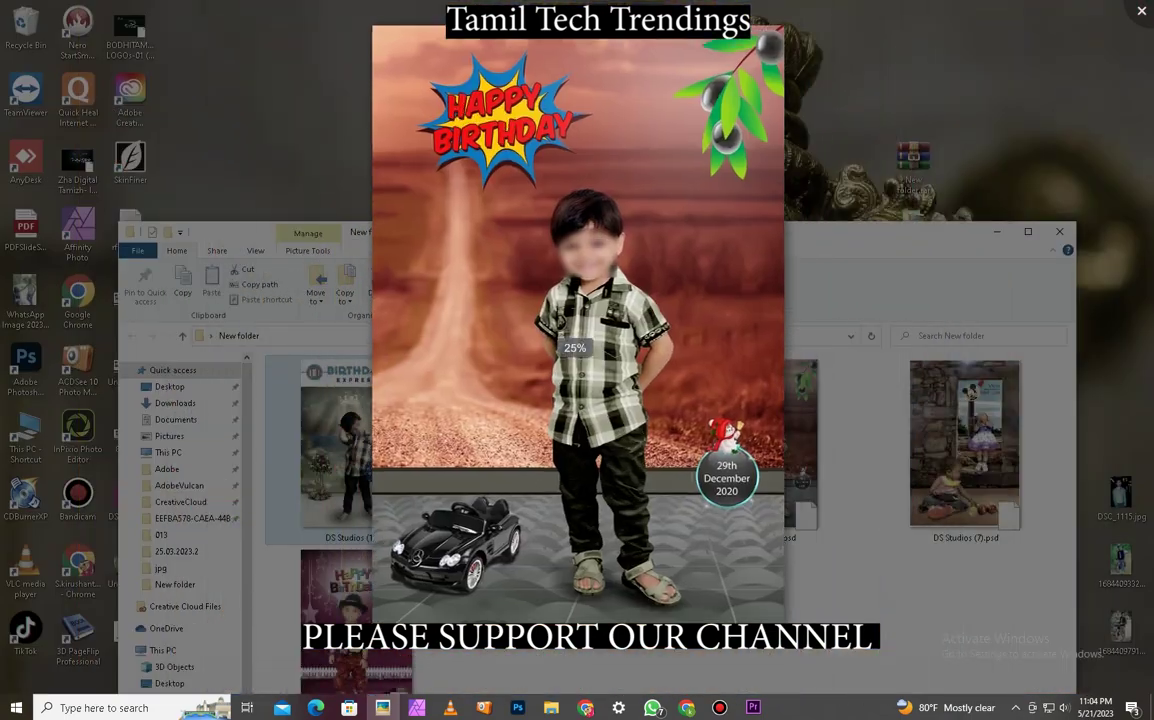
scroll(540, 390, up, 5)
drag(535, 412, 508, 283)
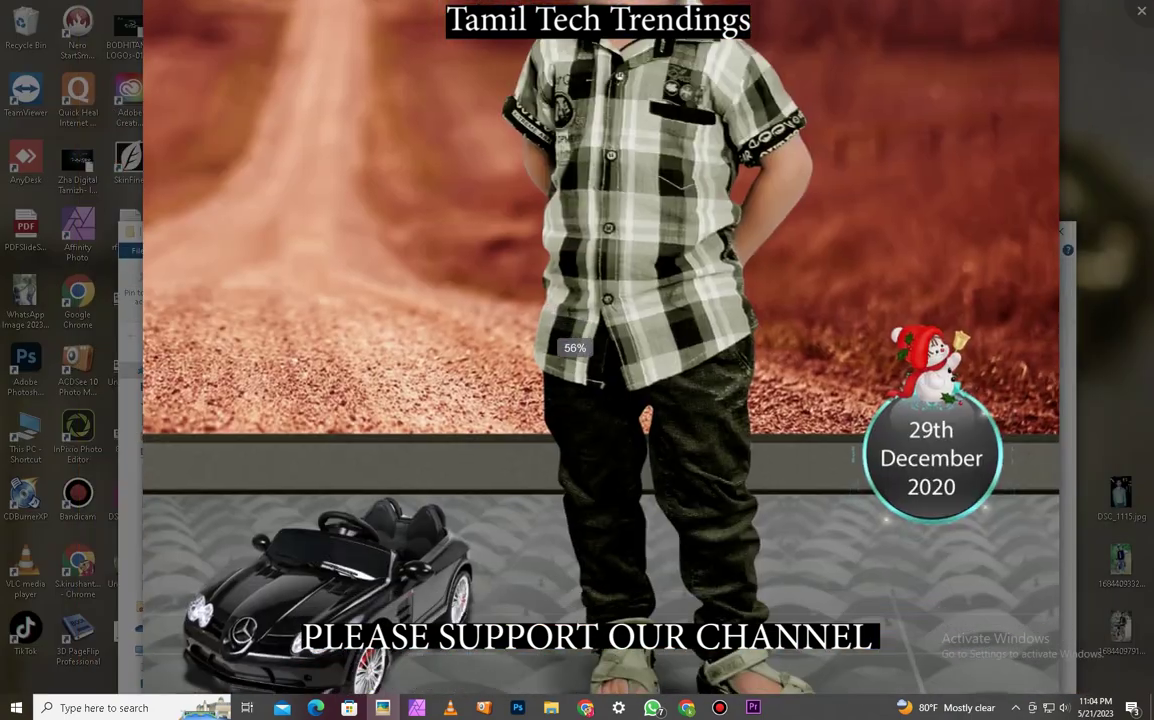
scroll(502, 300, up, 4)
scroll(575, 347, down, 5)
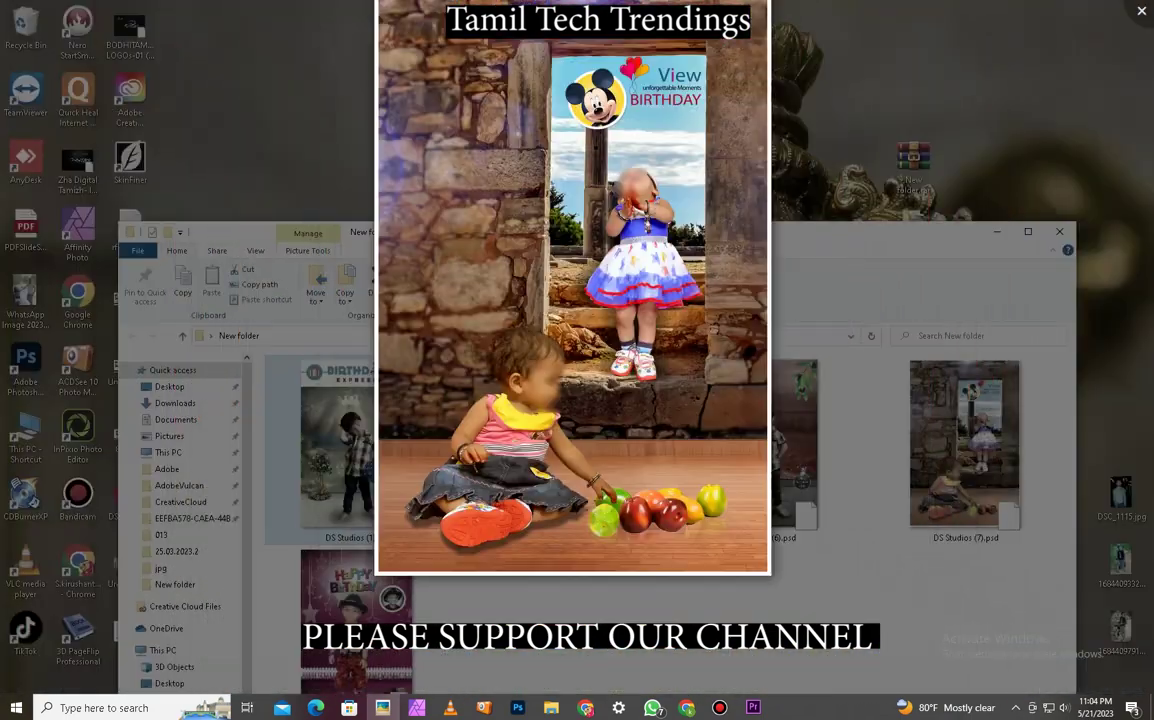
- Examine the details of DS Studios (7).psd and DS Studios (8).psd at higher magnification, and exit the photo viewer
scroll(575, 347, up, 4)
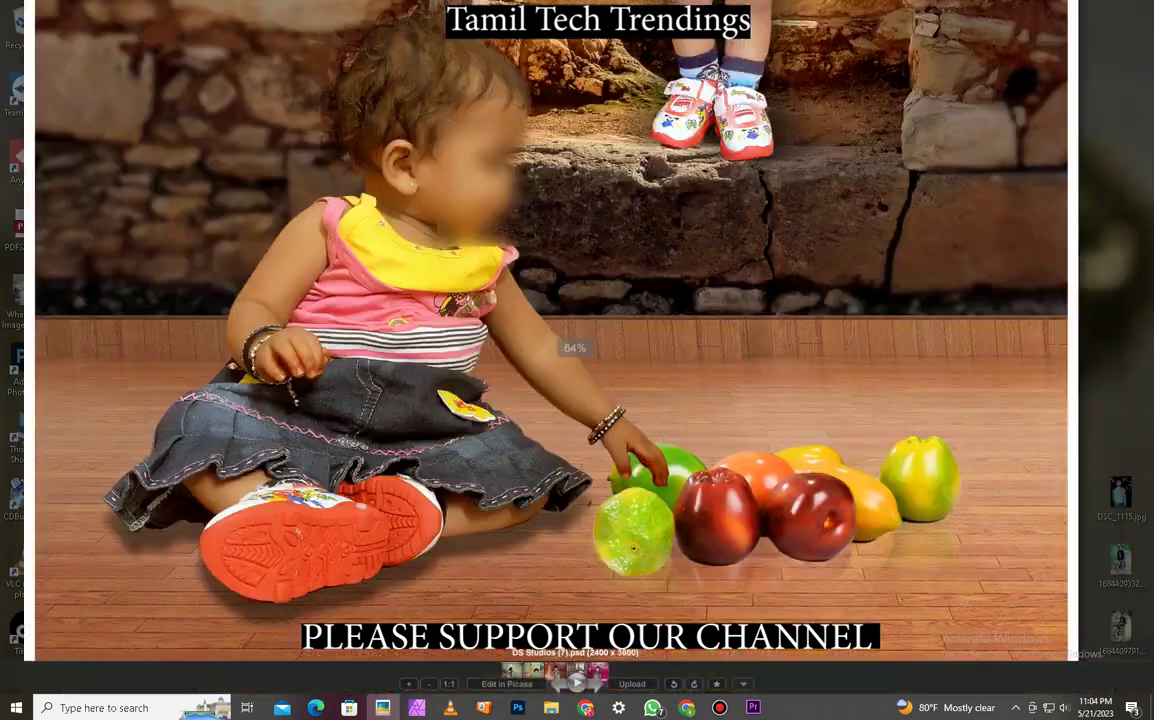
scroll(505, 255, up, 2)
scroll(505, 255, down, 4)
key(Right)
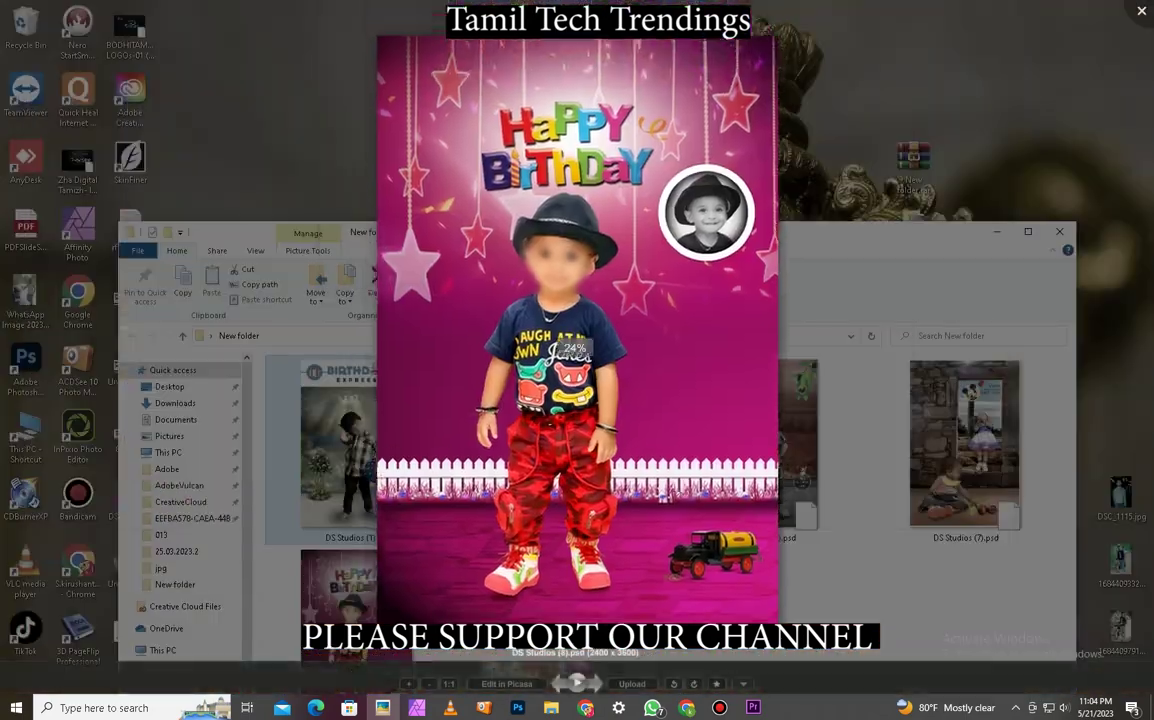
scroll(540, 300, up, 4)
scroll(575, 347, up, 6)
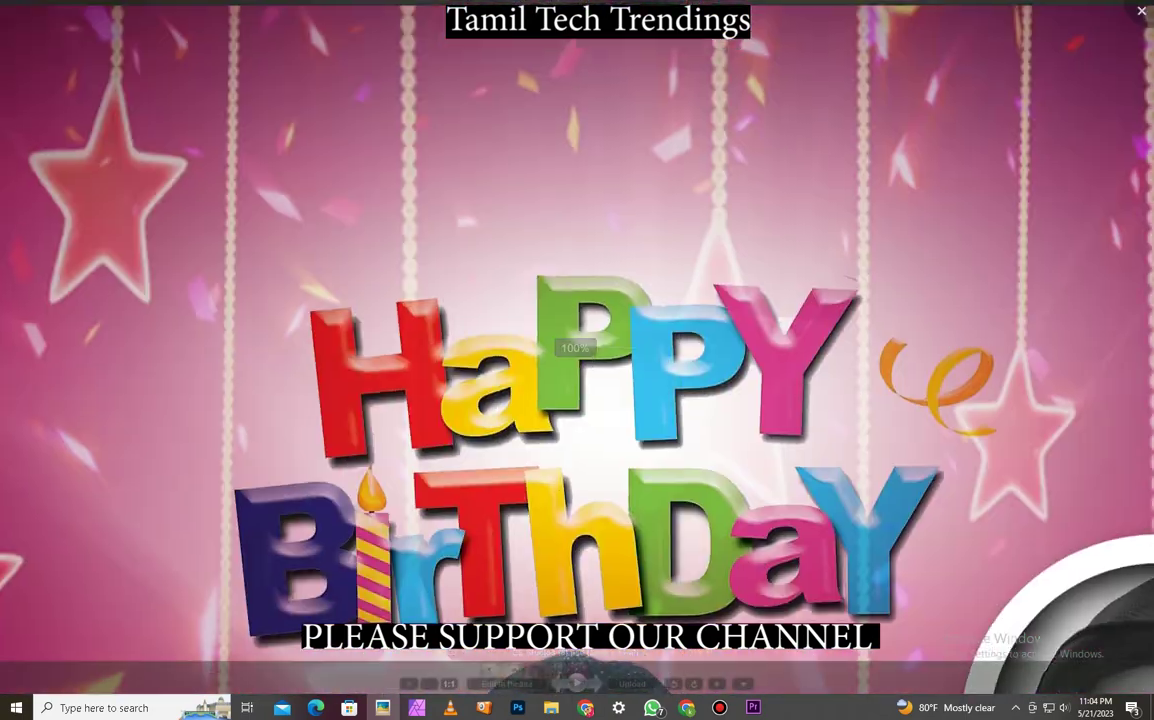
scroll(575, 347, down, 8)
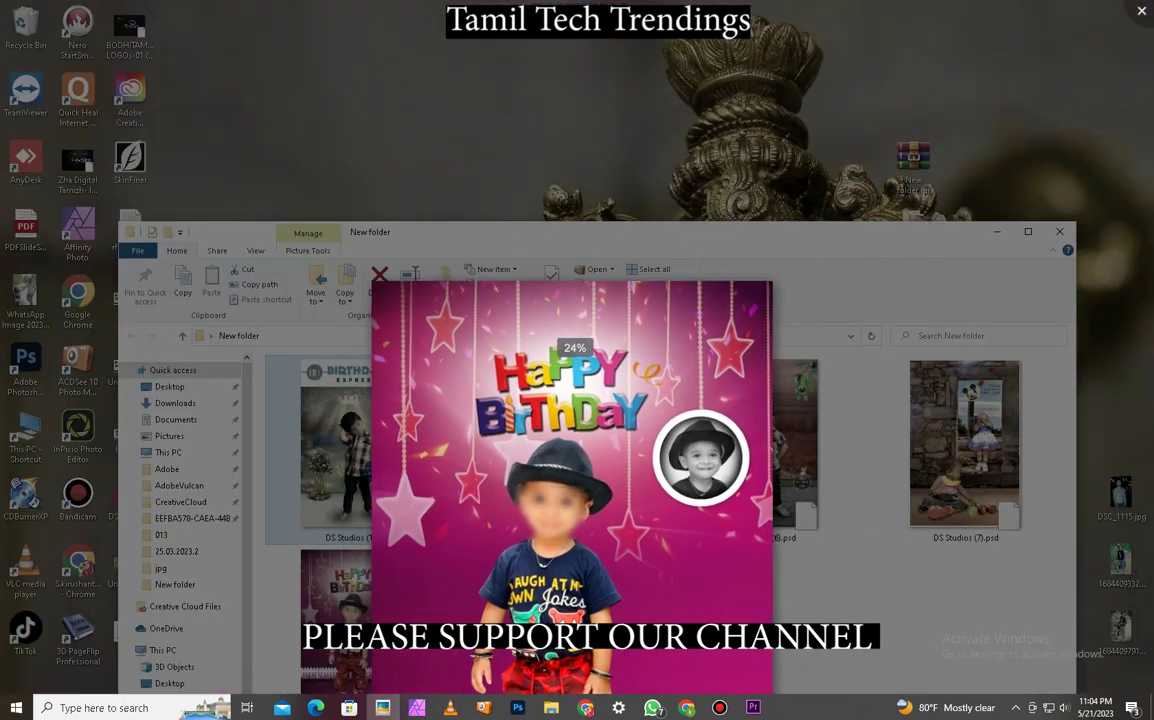
key(Escape)
- Reposition the PSD folder window, close the running Photoshop 2023 window, and relaunch Photoshop, dismissing its startup notice
drag(690, 238, 725, 125)
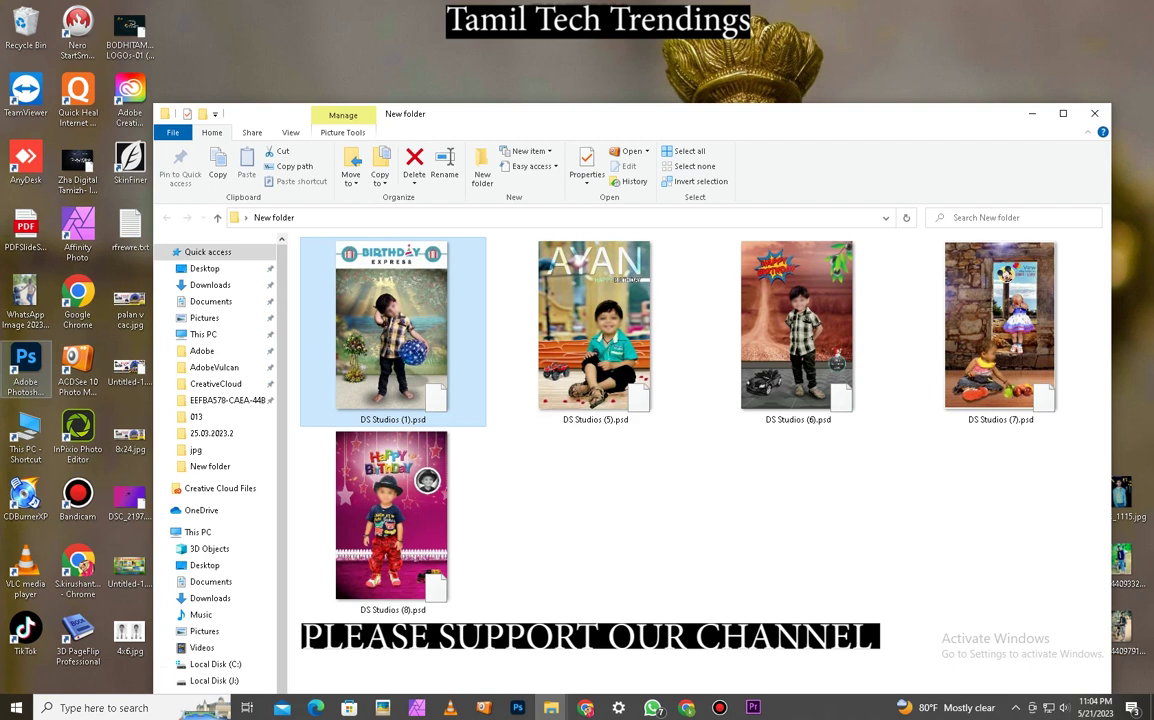
mouse_move(517, 707)
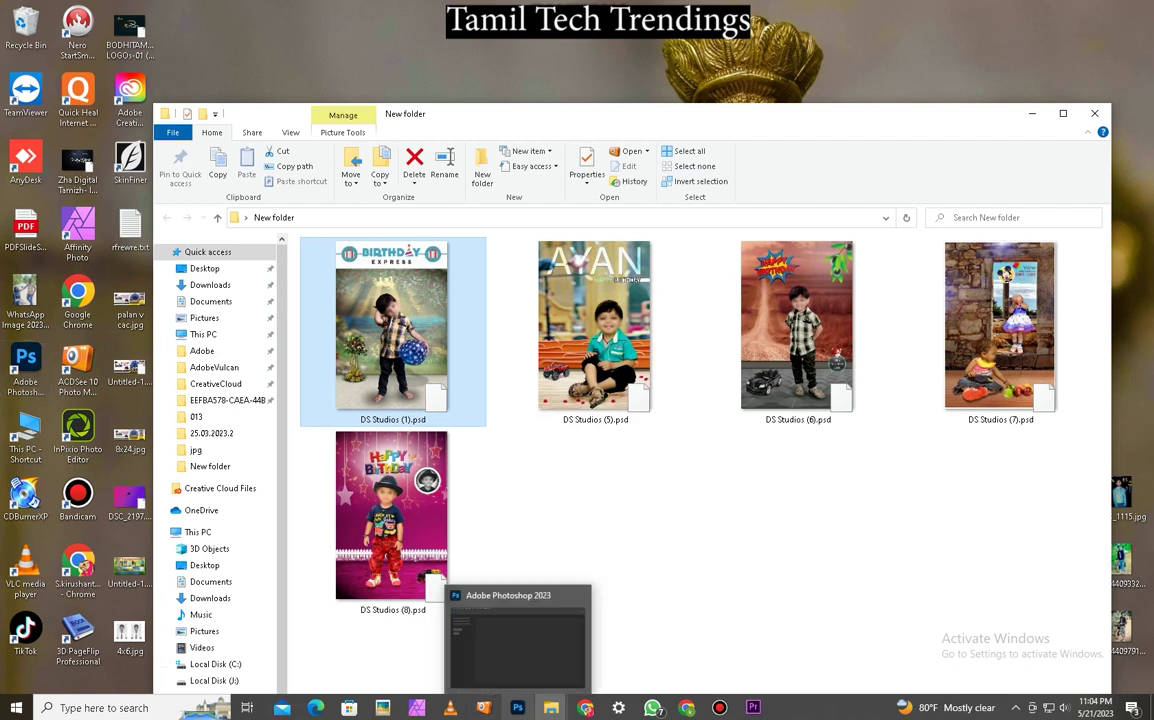
click(580, 597)
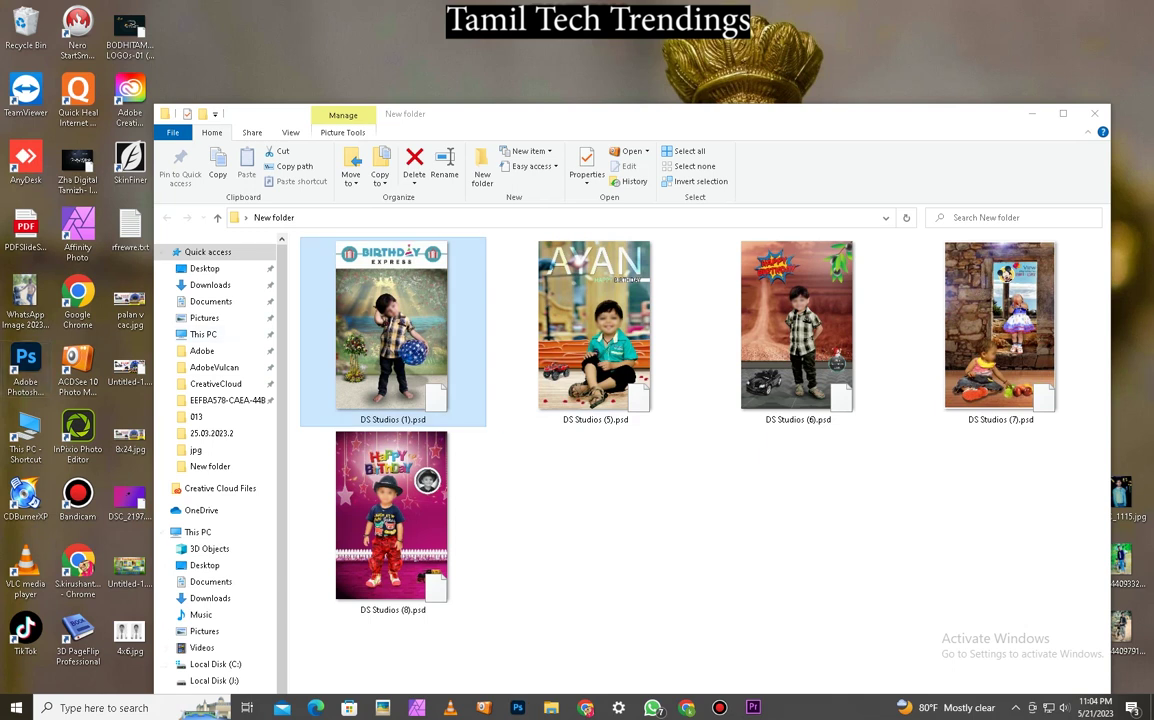
double_click(26, 368)
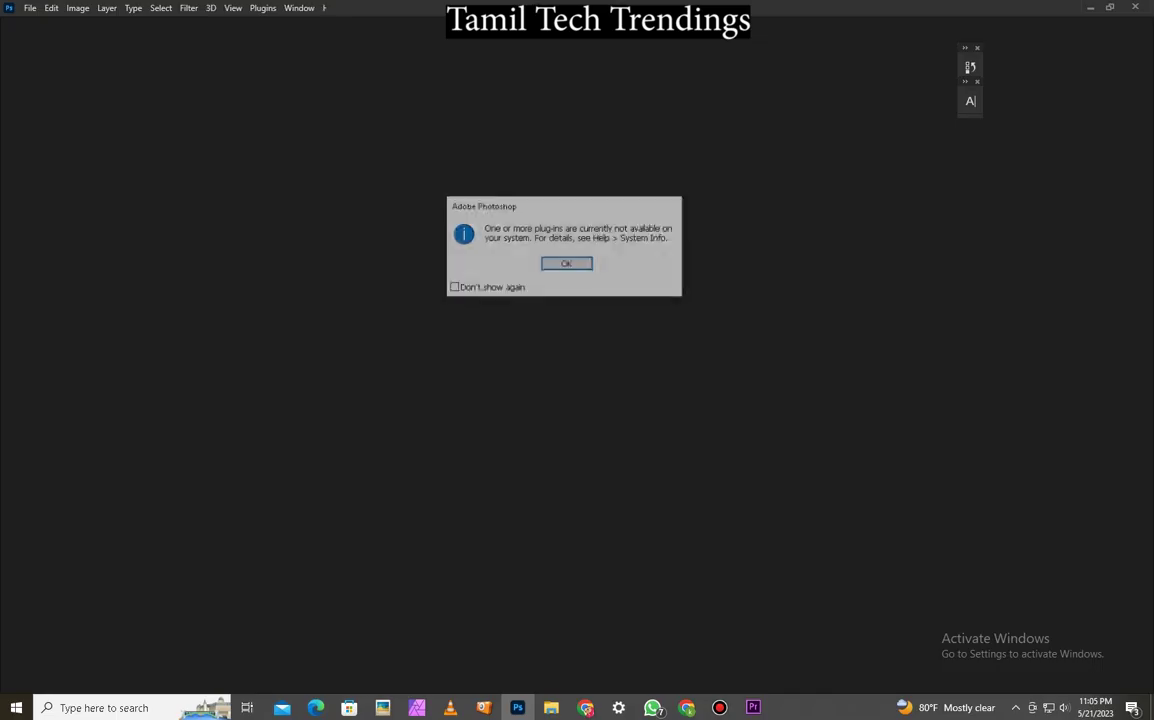
key(Return)
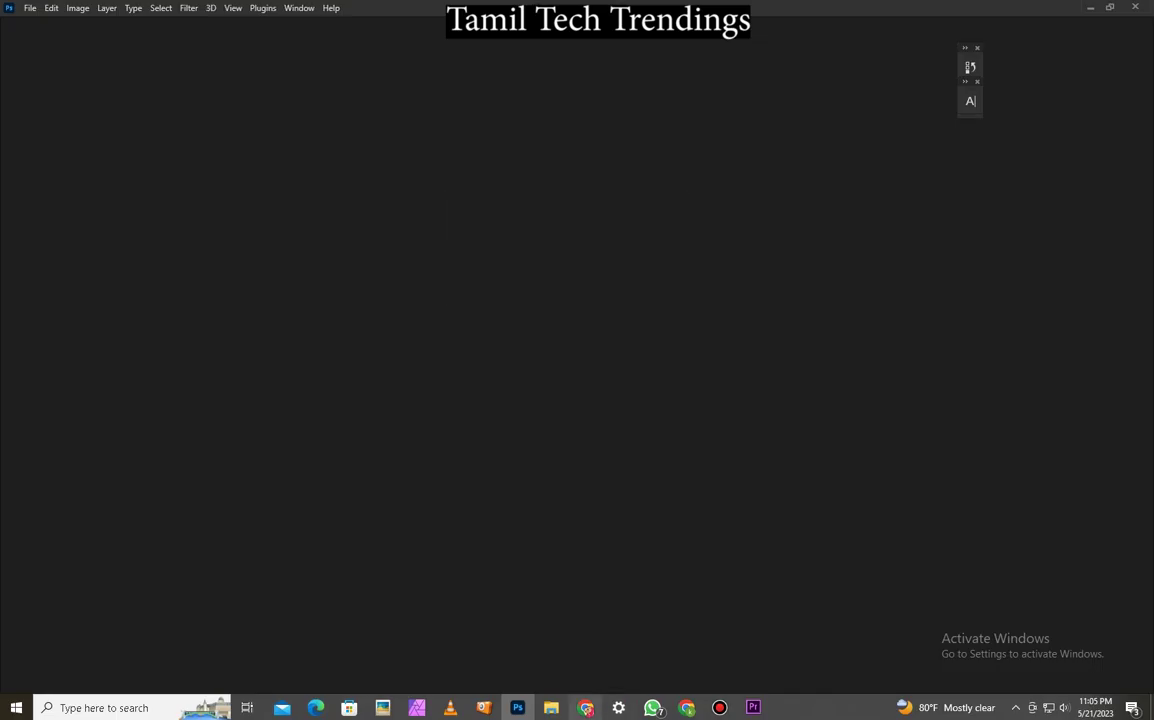
- Open DS Studios (8).psd from the New folder window in Photoshop
mouse_move(551, 707)
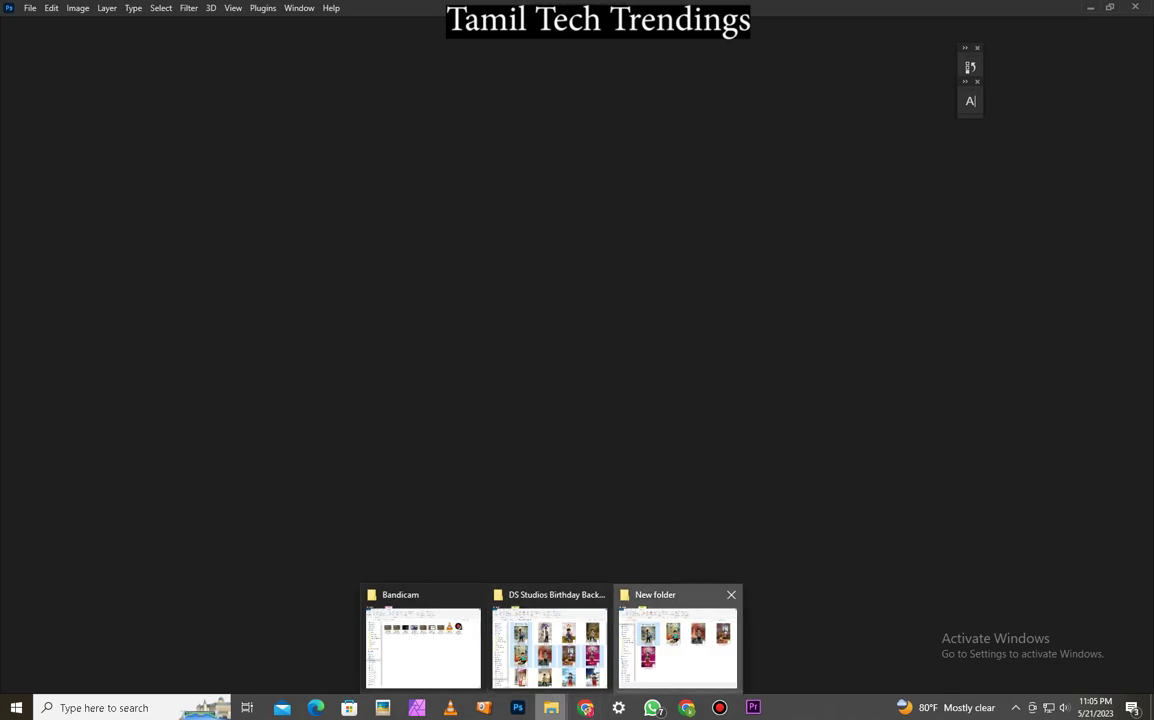
click(677, 645)
double_click(391, 515)
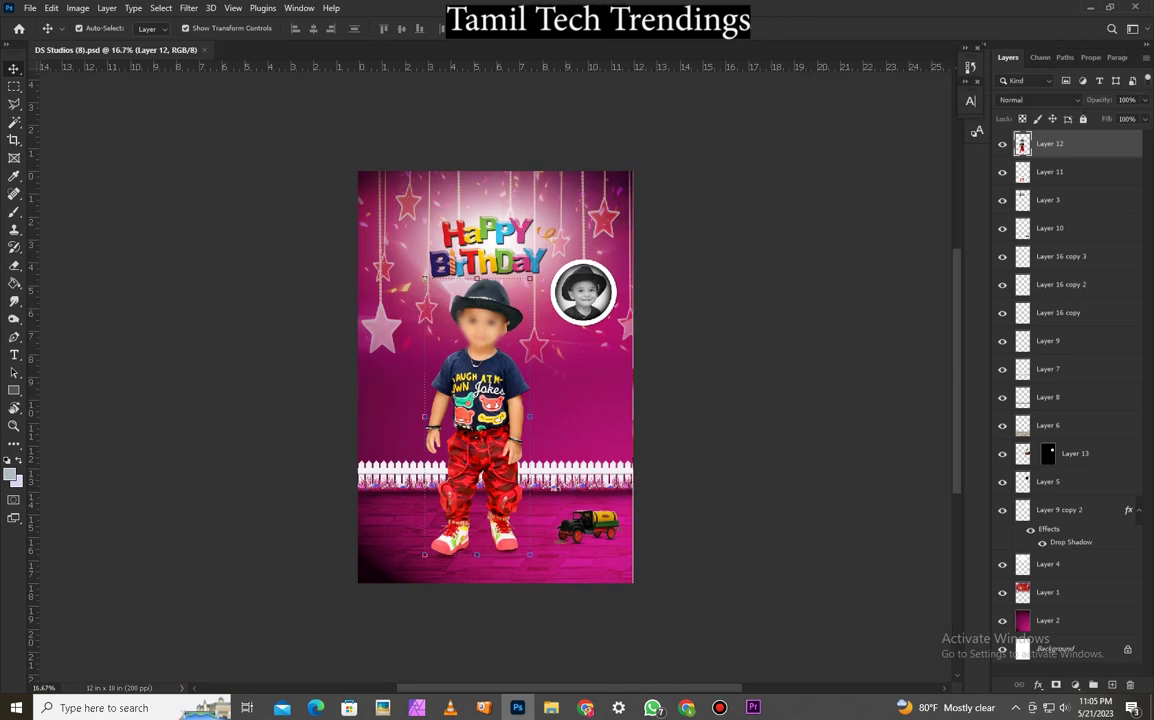
- Scale the boy on Layer 12 down proportionally to about 75%, keeping his feet in place, and apply the transform
drag(477, 277, 477, 348)
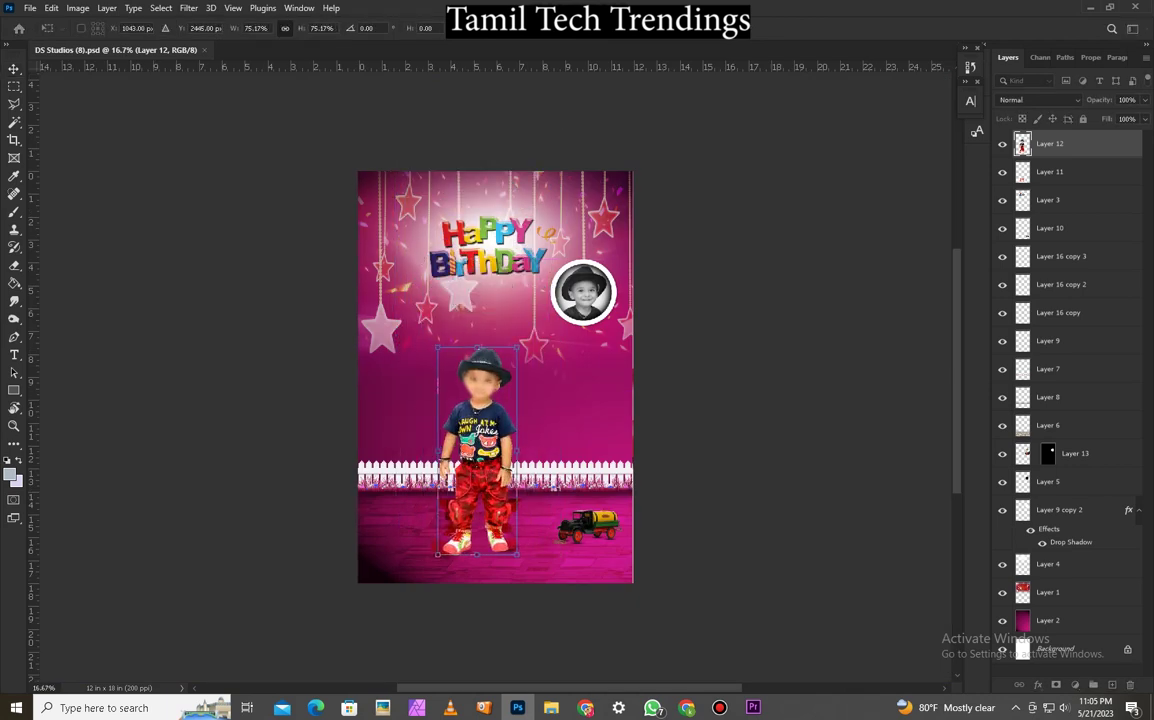
key(Return)
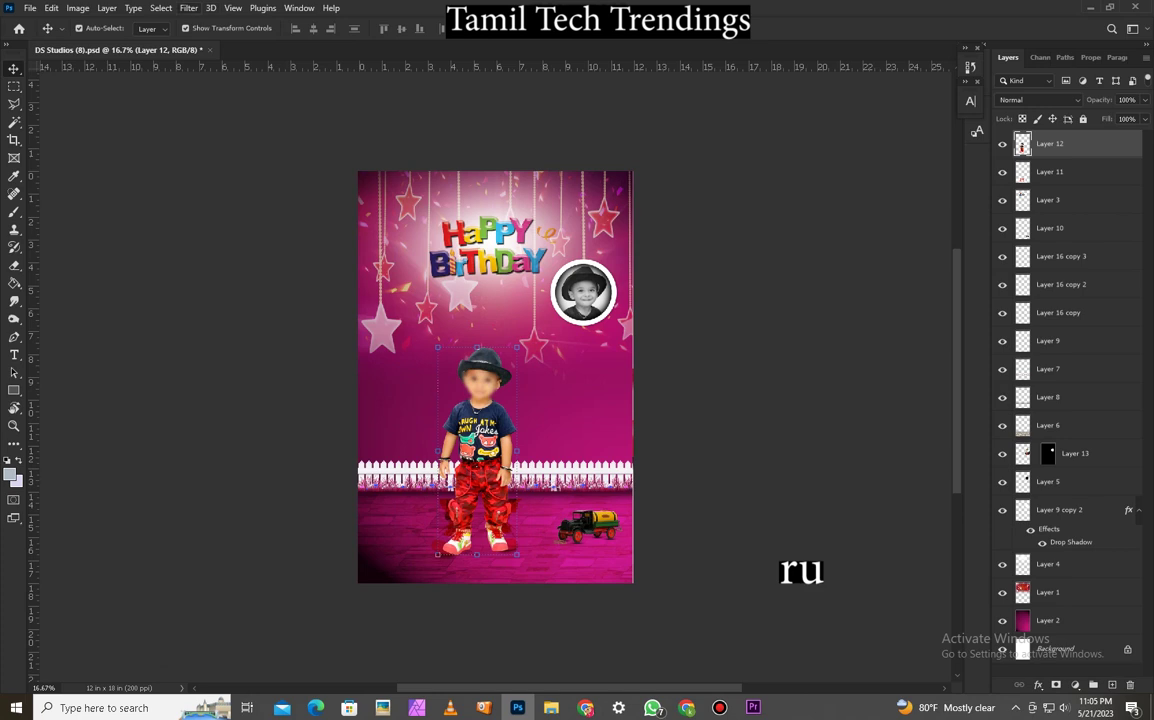
- Check the document's dimensions and resolution in Image Size, and close the dialog with its settings unchanged
click(78, 8)
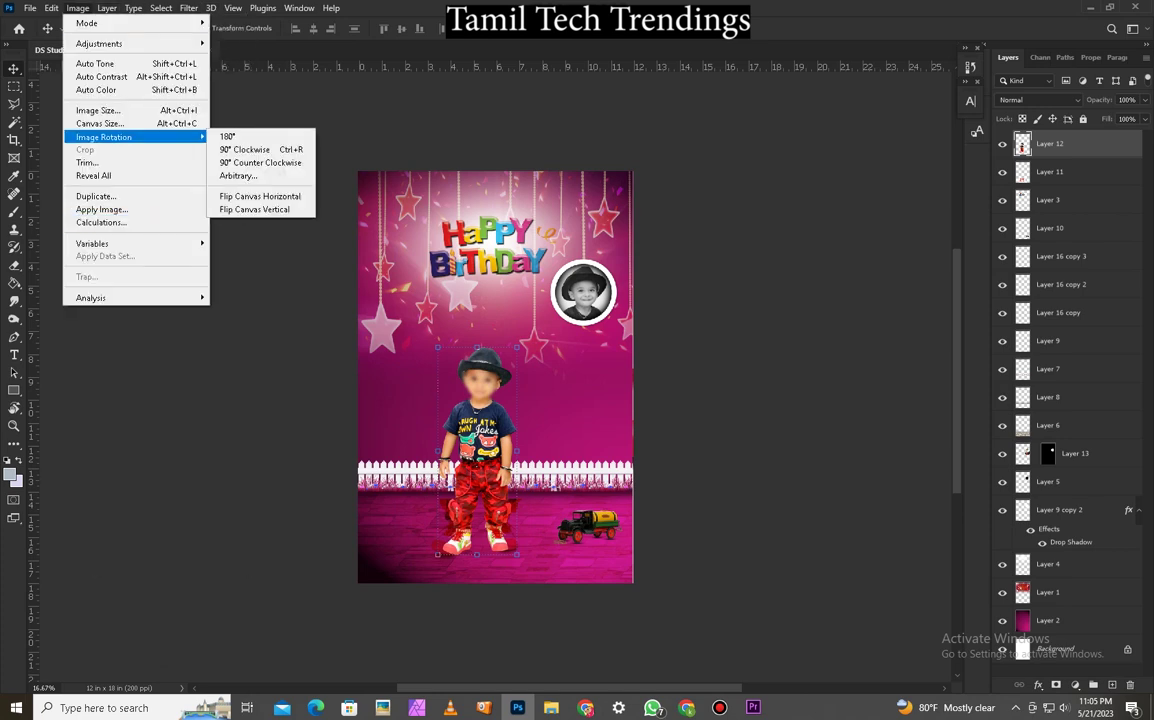
click(97, 110)
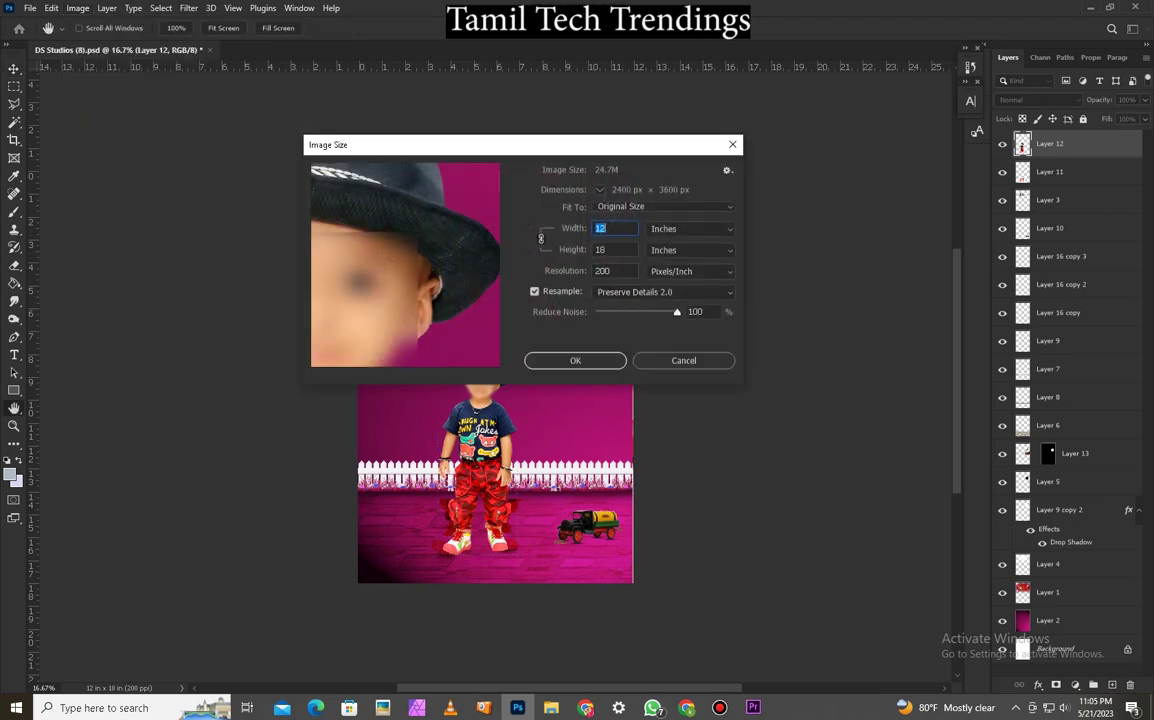
key(Return)
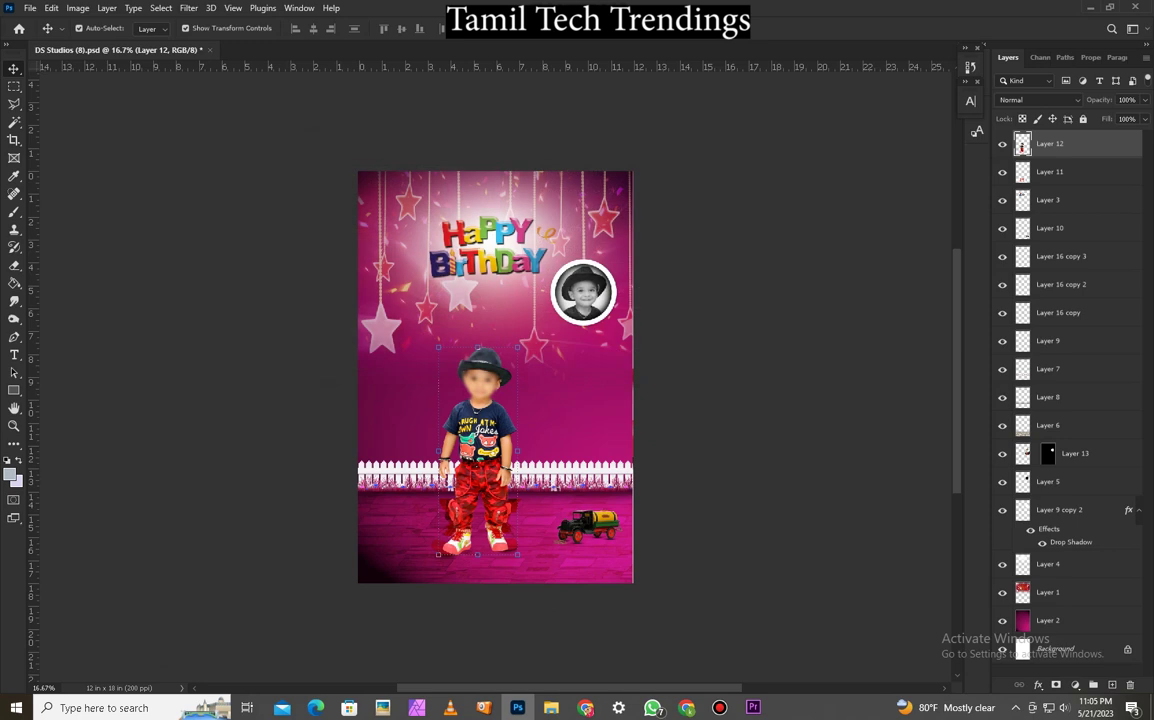
- Move the black-and-white portrait down inside the round frame and enlarge the HAPPY BIRTHDAY lettering to about 156%
drag(595, 287, 597, 303)
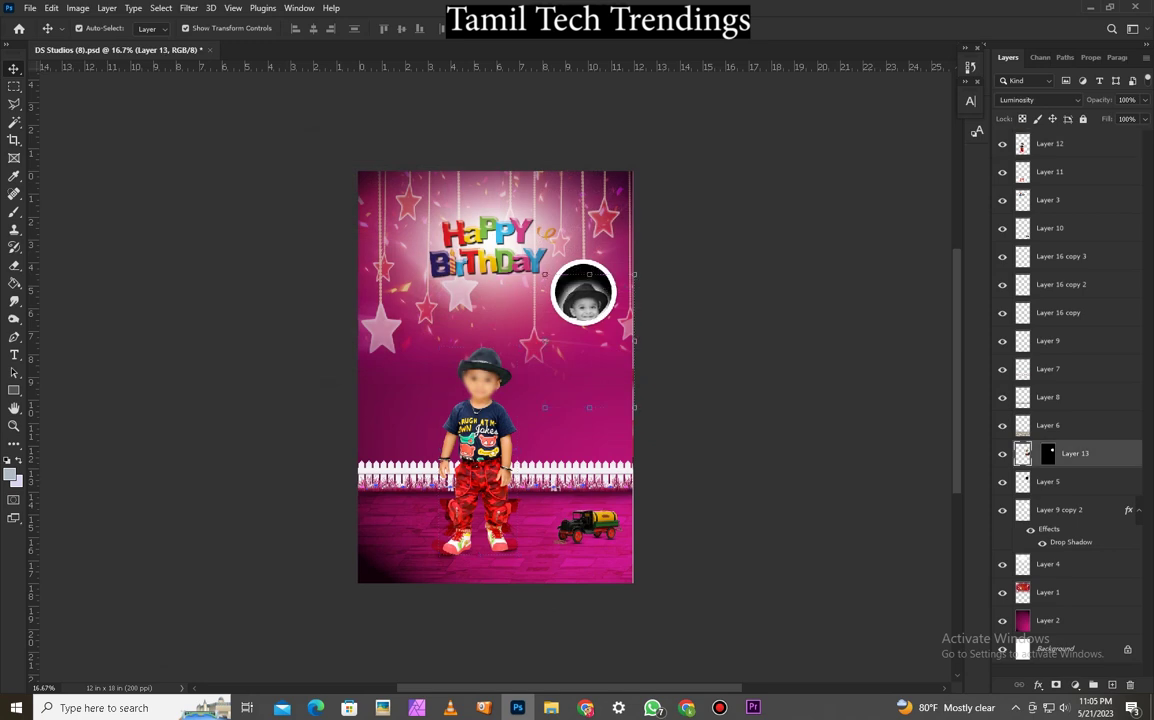
click(492, 260)
drag(492, 215, 492, 181)
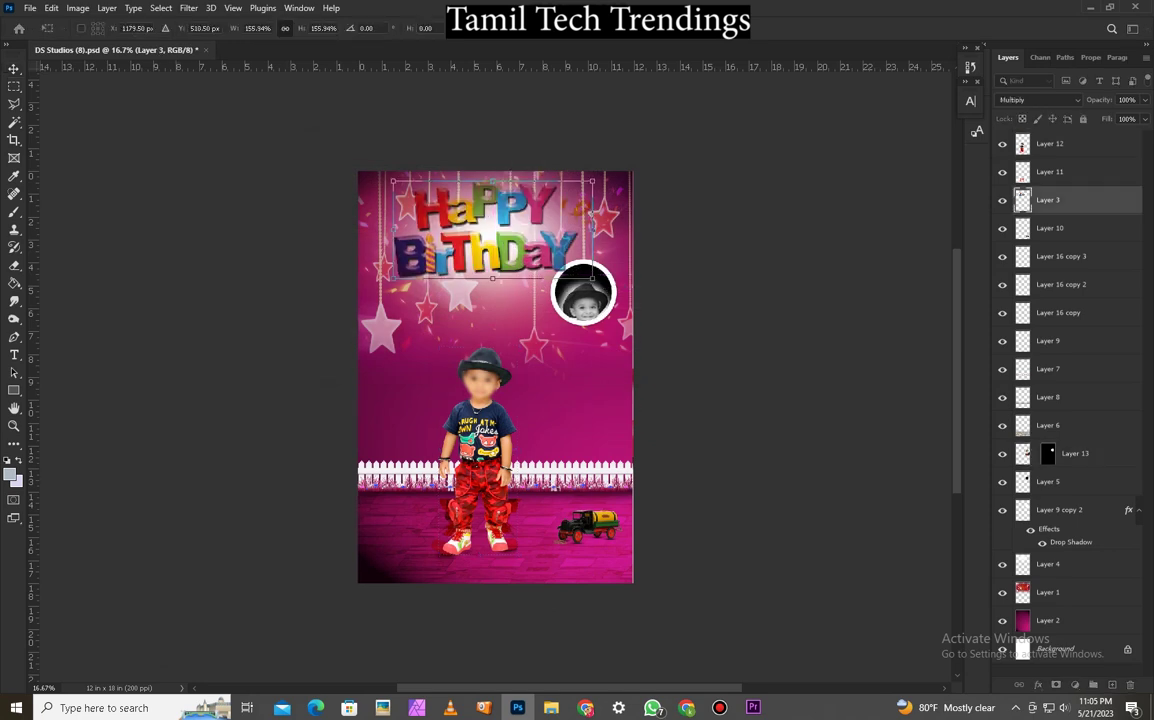
- Duplicate the toy truck with its linked layers below the original, scale the copy to about 127%, and apply the transform
click(592, 527)
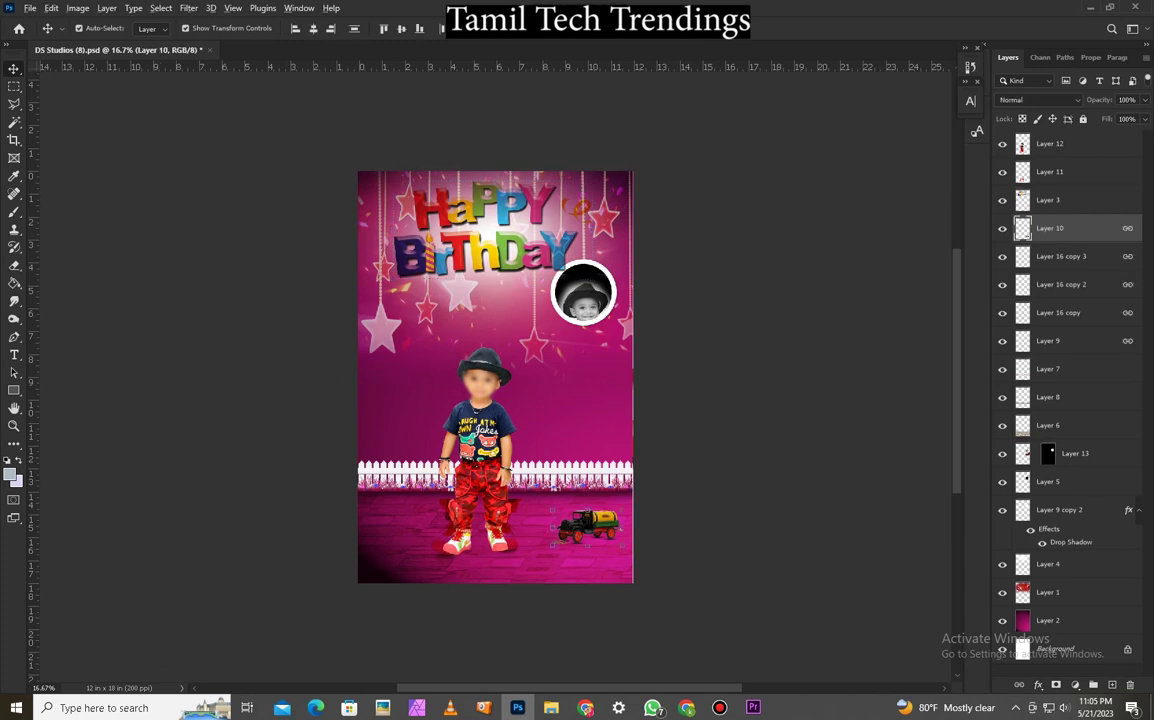
drag(588, 525, 598, 563)
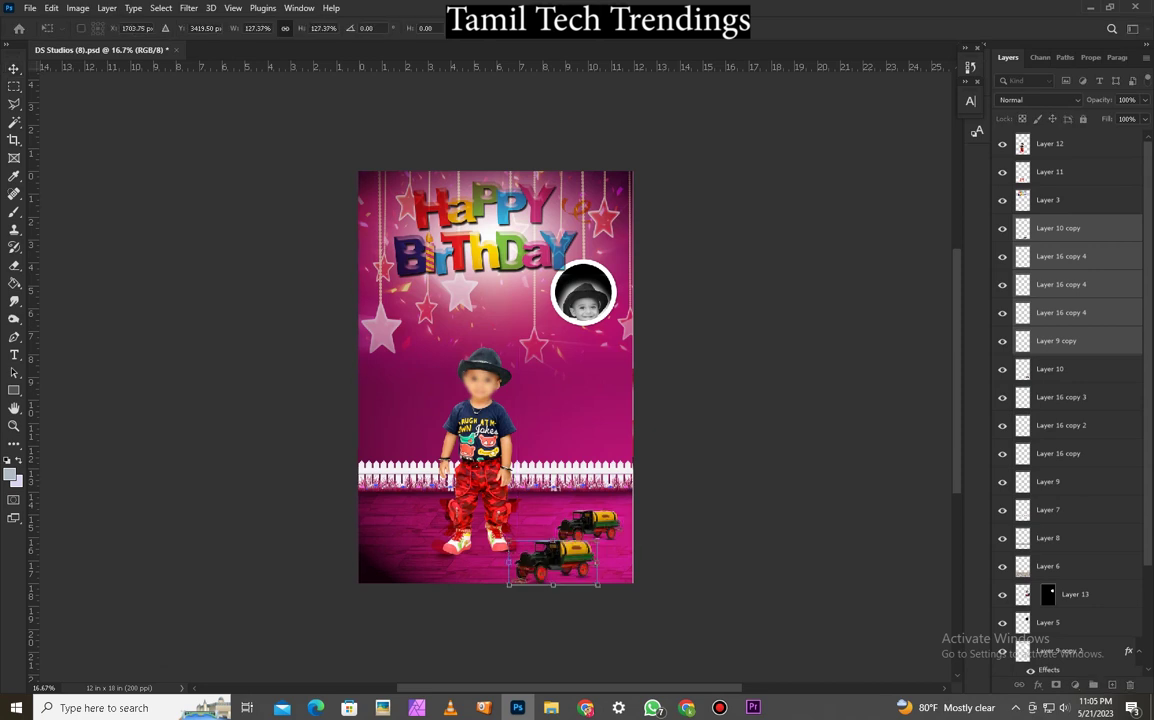
key(Return)
- Delete the hanging stars, the boy on Layer 12, and Layer 11 beneath him
drag(376, 345, 389, 426)
key(Delete)
click(478, 436)
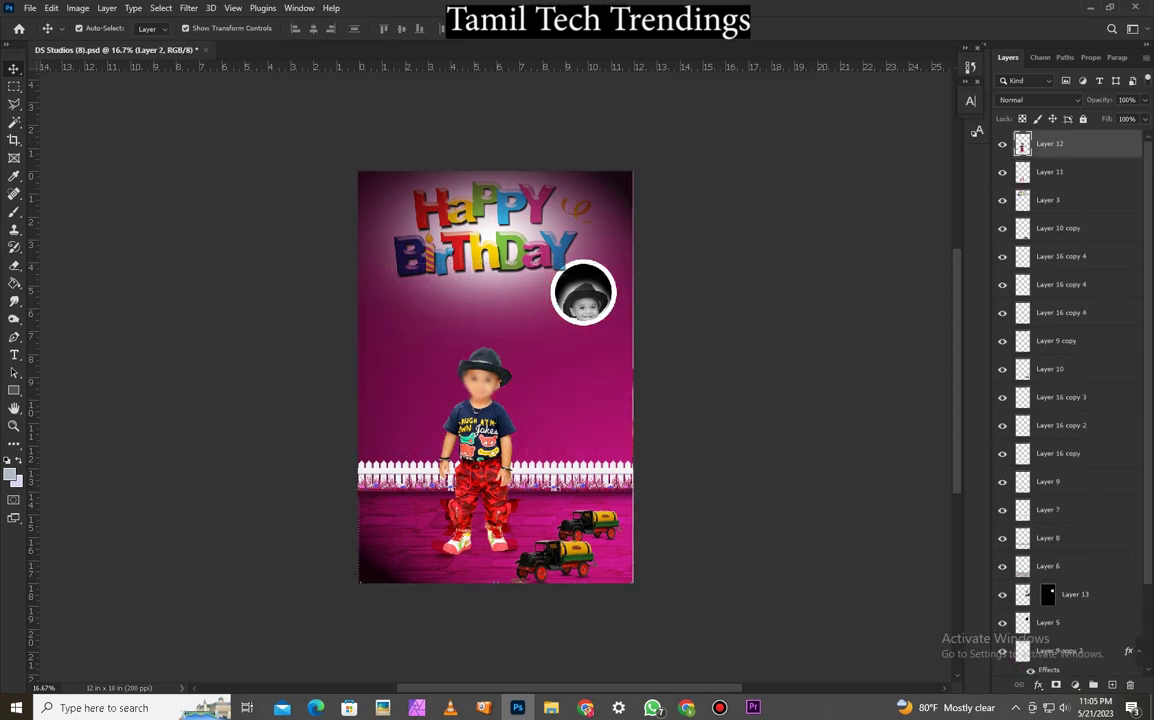
key(Delete)
key(Delete)
- Delete both toy trucks, on Layer 10 copy and Layer 10
click(556, 560)
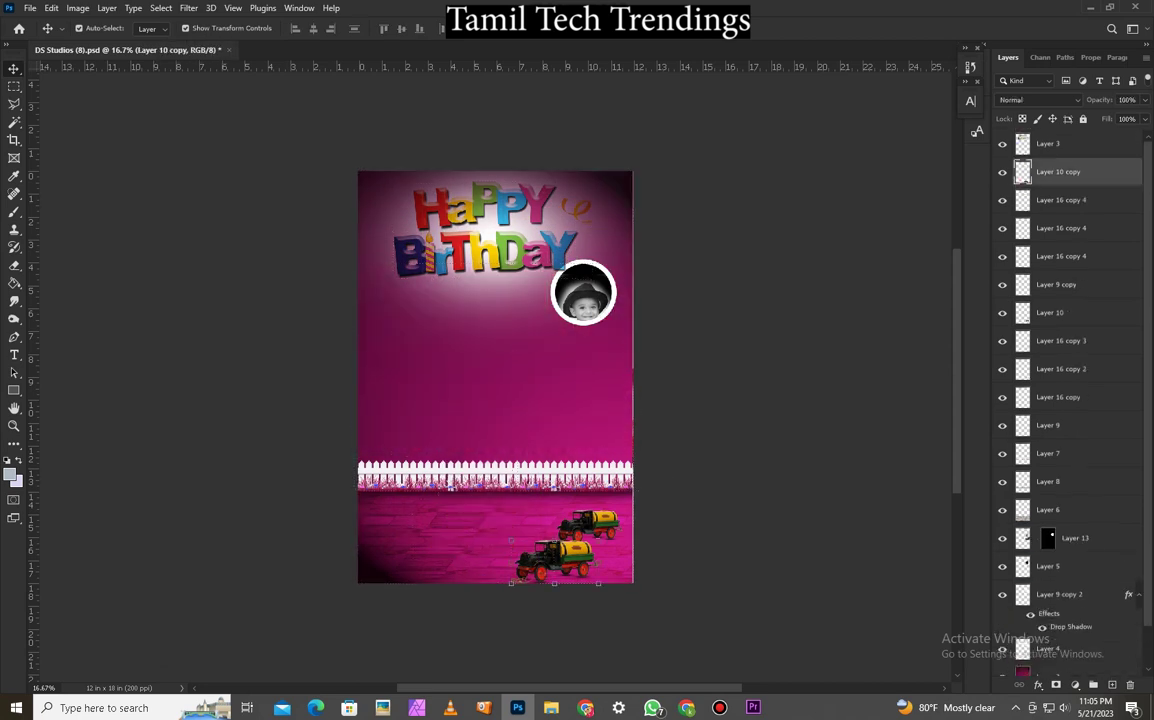
key(Delete)
click(592, 525)
key(Delete)
- Delete the brick floor on Layer 6 and the white fence and flower strip on Layers 7 and 8
click(530, 532)
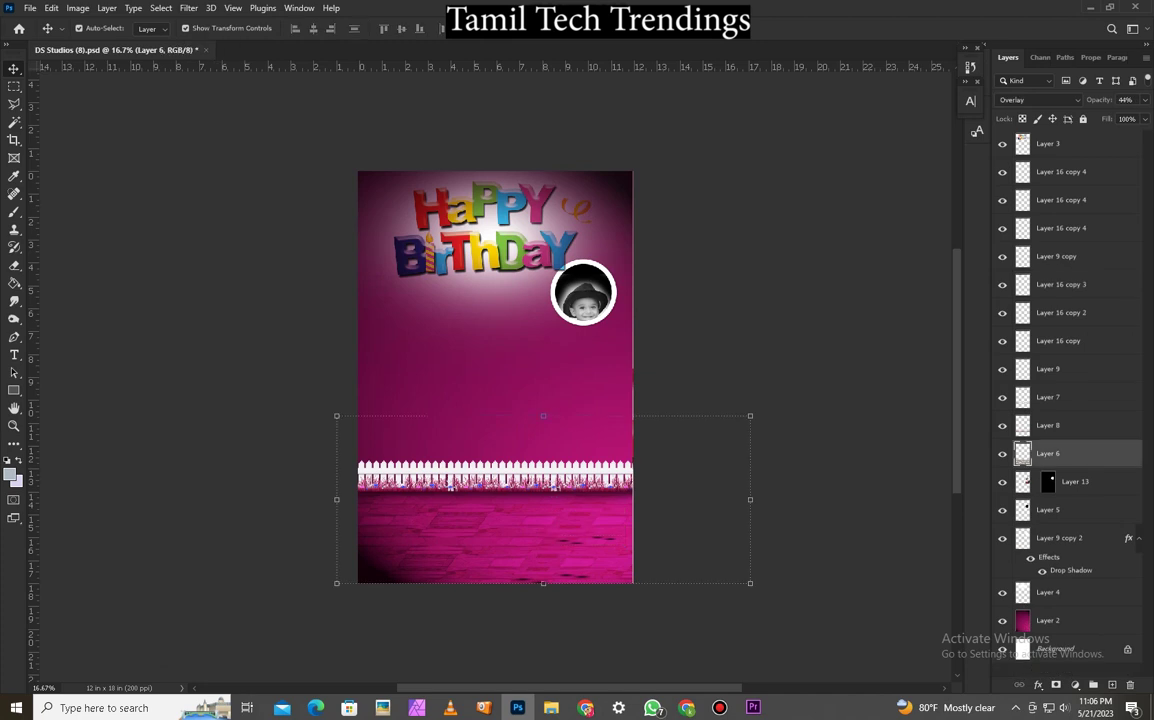
key(Delete)
click(530, 484)
key(Delete)
key(Delete)
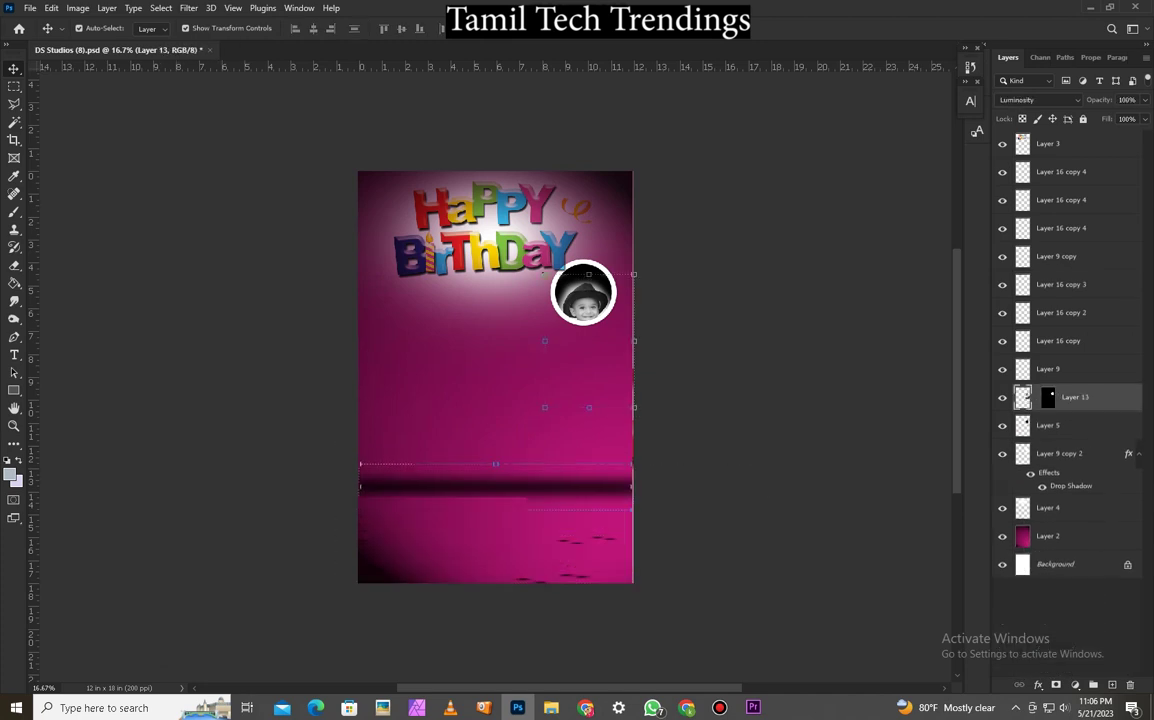
- Delete the magenta backdrop on Layer 2
key(alt+bracketleft)
key(alt+bracketleft)
key(alt+bracketleft)
key(alt+bracketleft)
key(Delete)
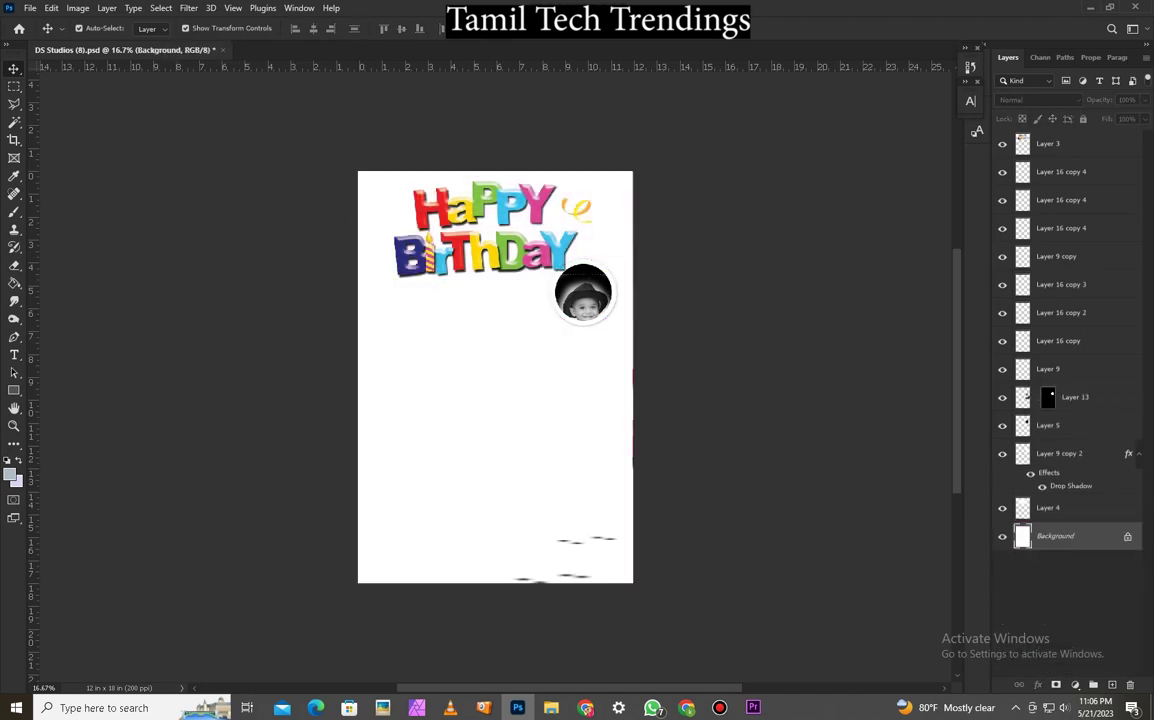
- Delete the round portrait and its frame on Layer 13, Layer 5 and Layer 9 copy 2
key(alt+bracketright)
key(alt+bracketright)
key(alt+bracketright)
key(alt+bracketright)
key(Delete)
key(Delete)
key(Delete)
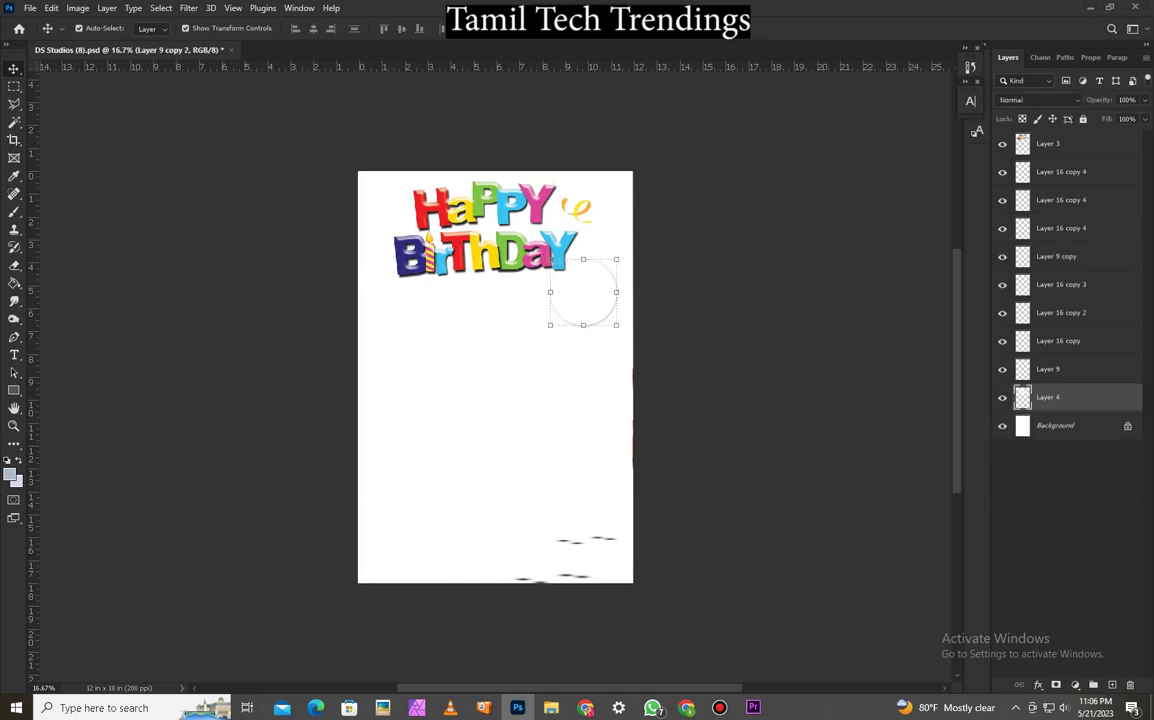
- Delete the HAPPY BIRTHDAY lettering on Layer 3, the three Layer 16 copy 4 layers, and Layer 9 copy
key(alt+period)
key(Delete)
key(Delete)
key(Delete)
key(Delete)
key(Delete)
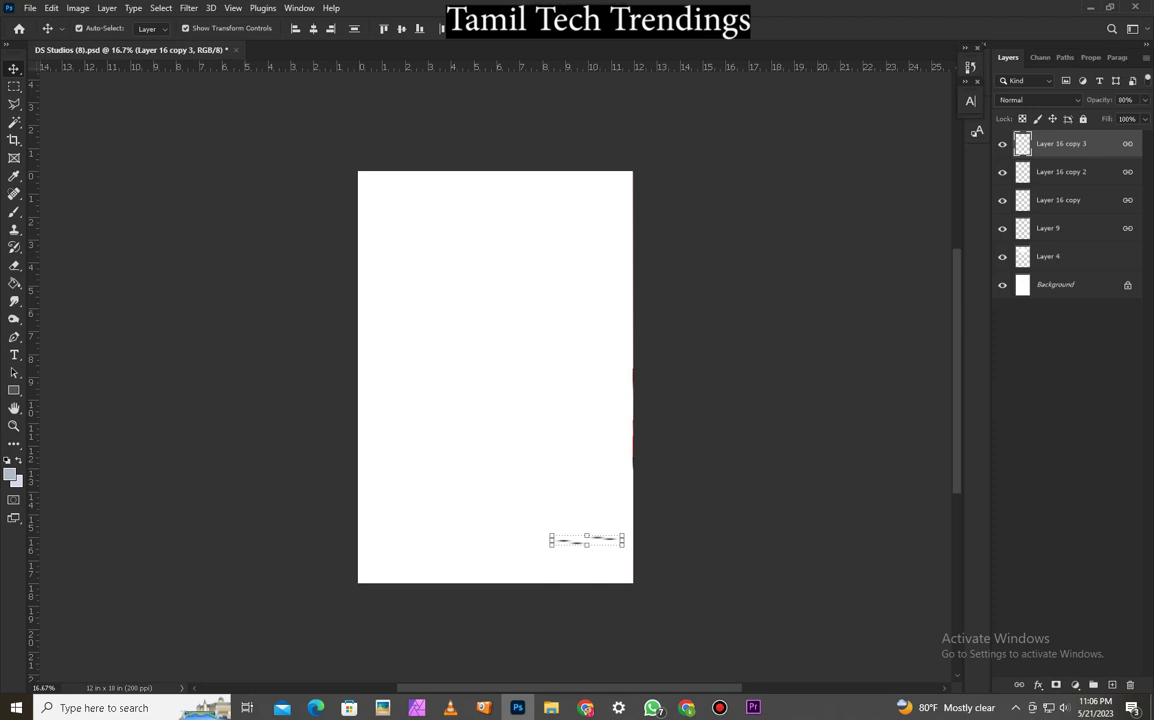
- Close DS Studios (8).psd without saving and open DS Studios (7).psd from New folder, dismissing the text-layer update notice
key(ctrl+w)
key(n)
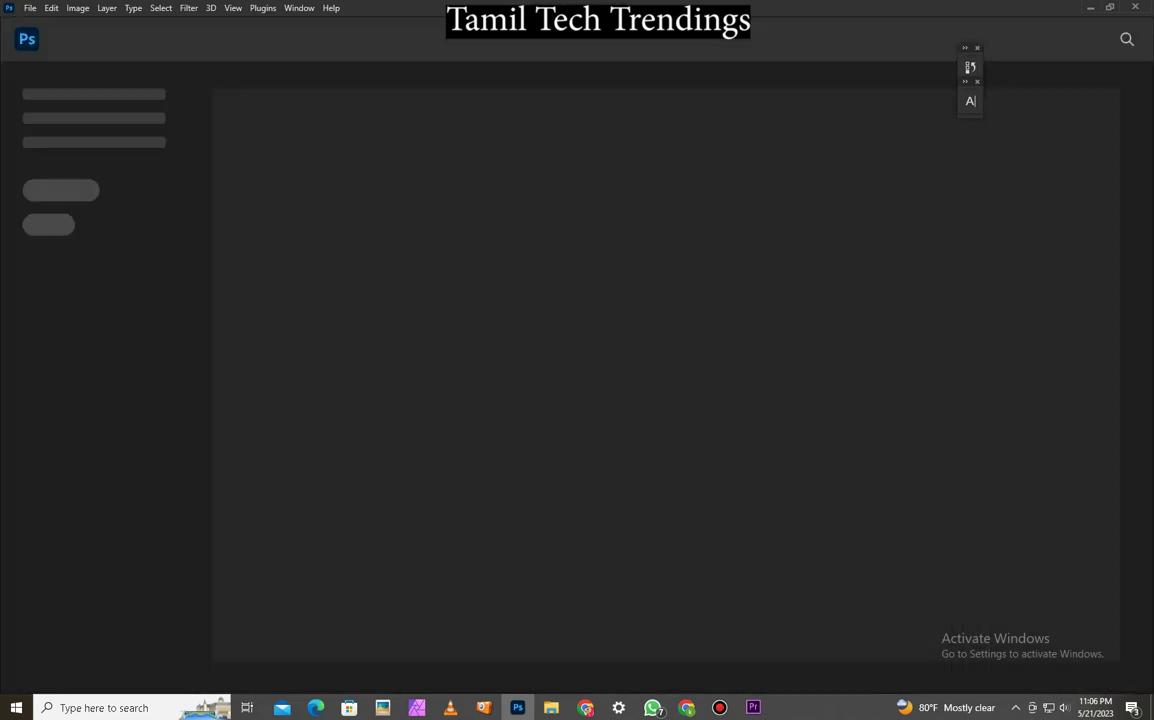
mouse_move(551, 707)
click(680, 645)
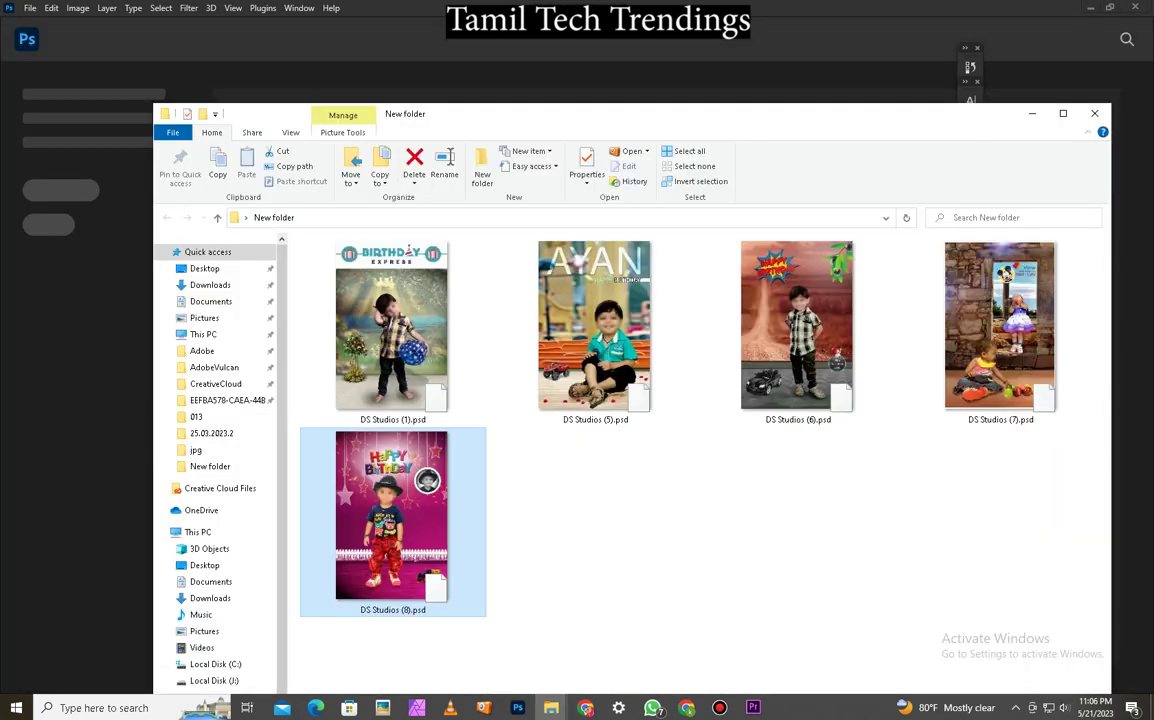
double_click(995, 320)
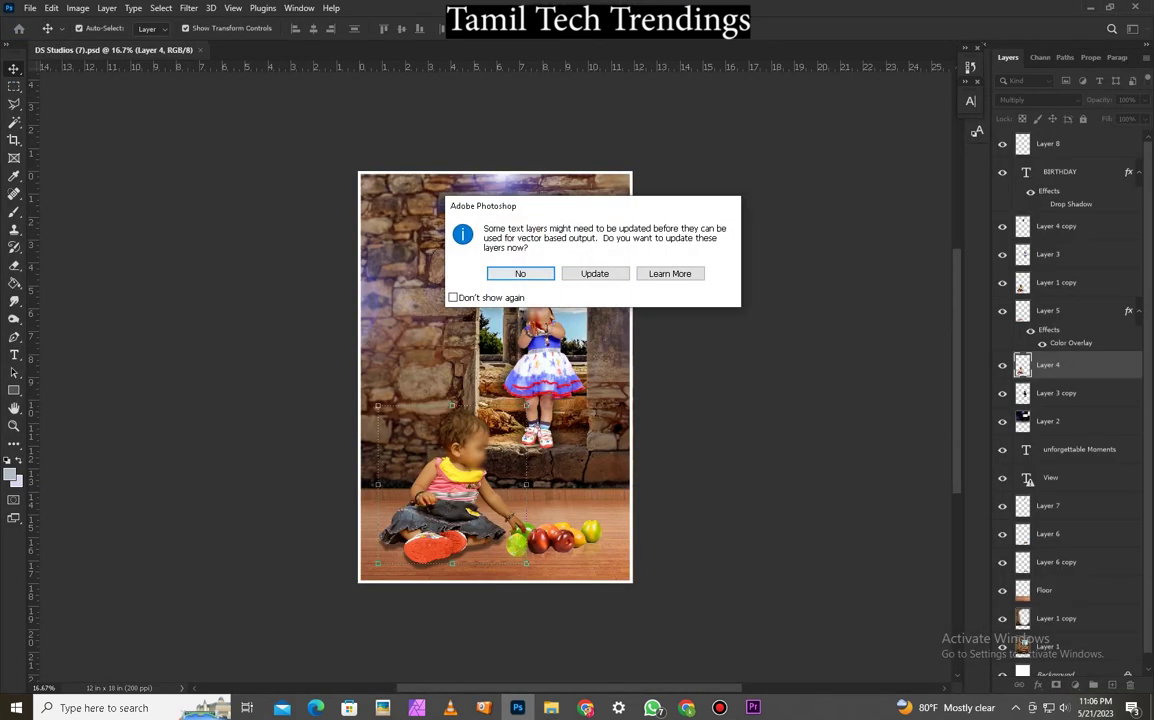
key(Return)
- Reposition the light flare, the seated toddler and her duplicate, and move the fruit toward the image's right edge
drag(573, 276, 518, 225)
drag(450, 480, 408, 468)
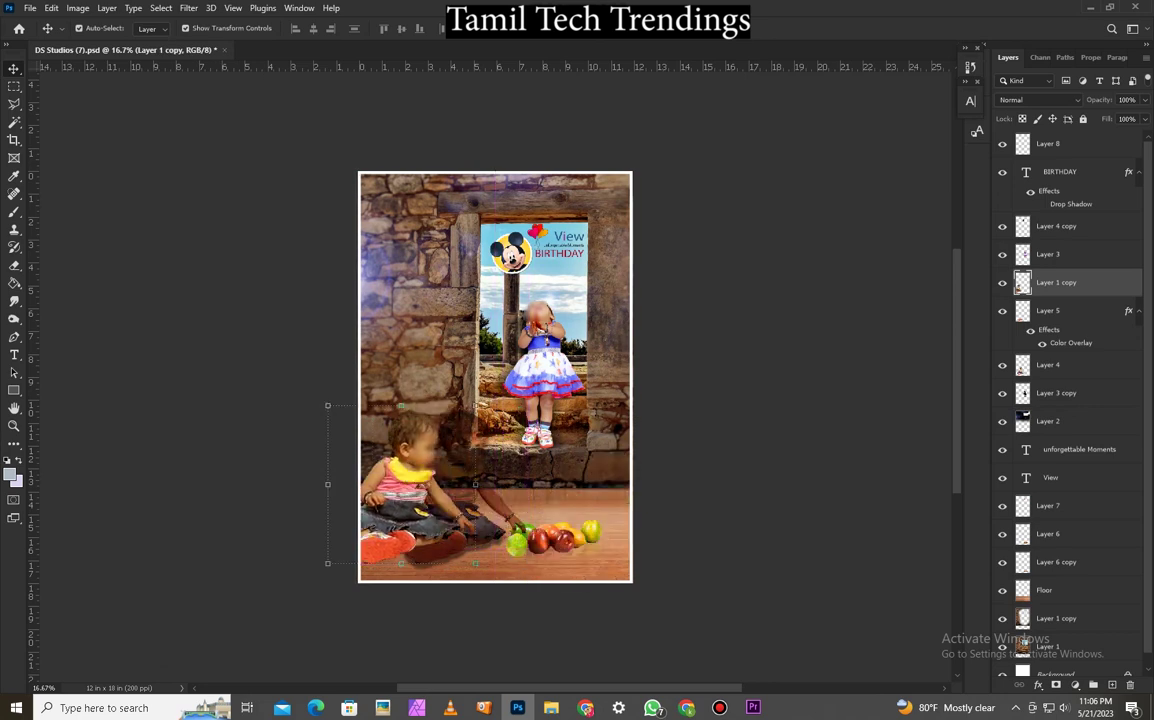
drag(560, 530, 620, 525)
drag(472, 492, 512, 508)
drag(400, 490, 515, 515)
- Move the standing girl to the right of the doorway and her shadow onto the left wall, and hide Layer 1 copy
drag(563, 351, 628, 283)
drag(560, 372, 452, 362)
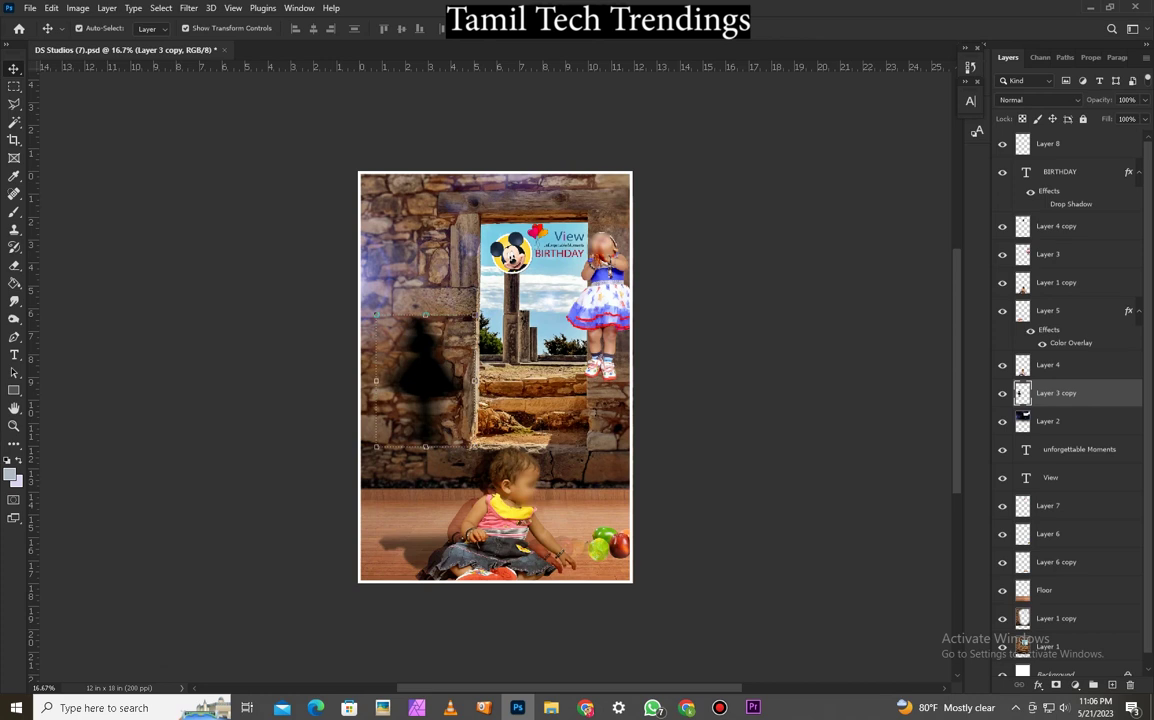
click(1003, 283)
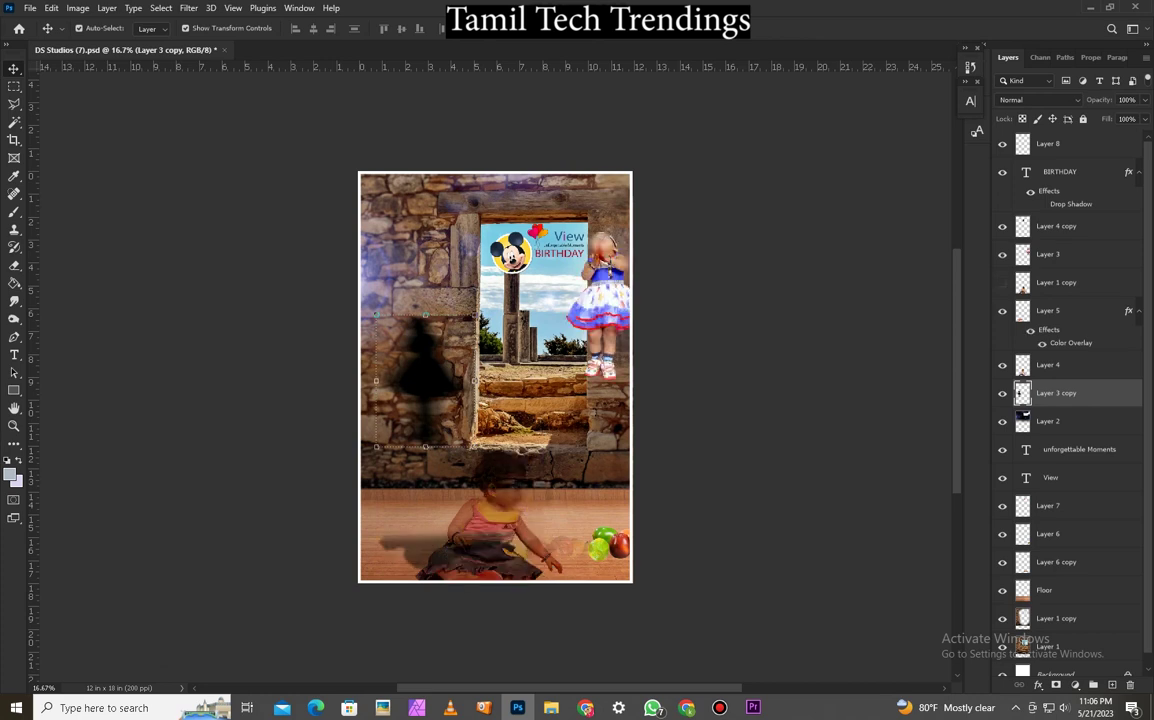
- Enlarge the Mickey Mouse badge on Layer 4 copy to about 467% and shift it down and to the right
click(511, 254)
drag(511, 274, 511, 433)
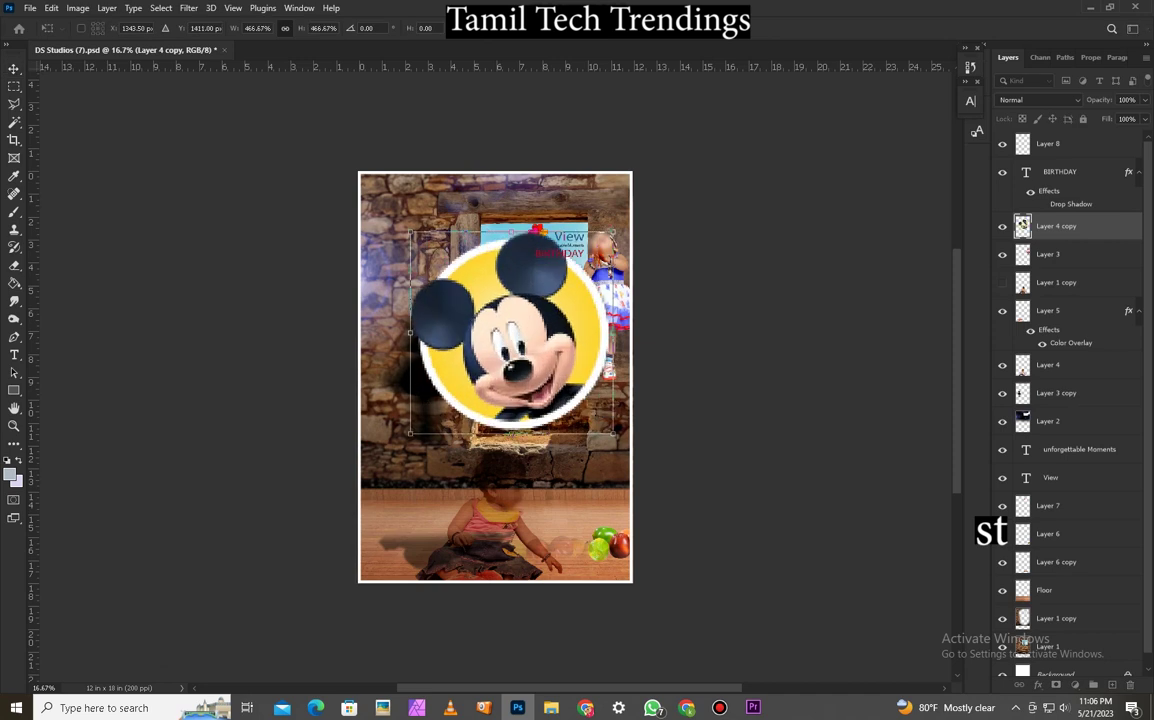
key(Return)
drag(512, 327, 541, 350)
- Close DS Studios (7).psd without saving and open DS Studios (6).psd from the New folder window in Photoshop
key(ctrl+w)
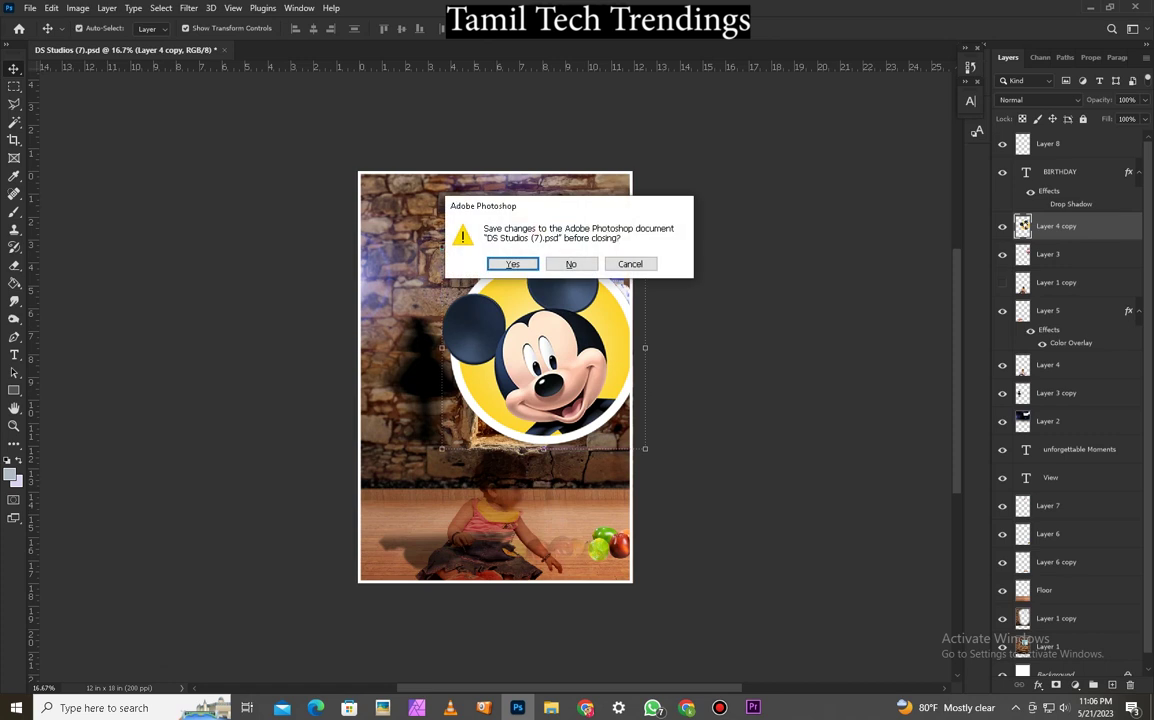
key(n)
mouse_move(551, 707)
click(678, 642)
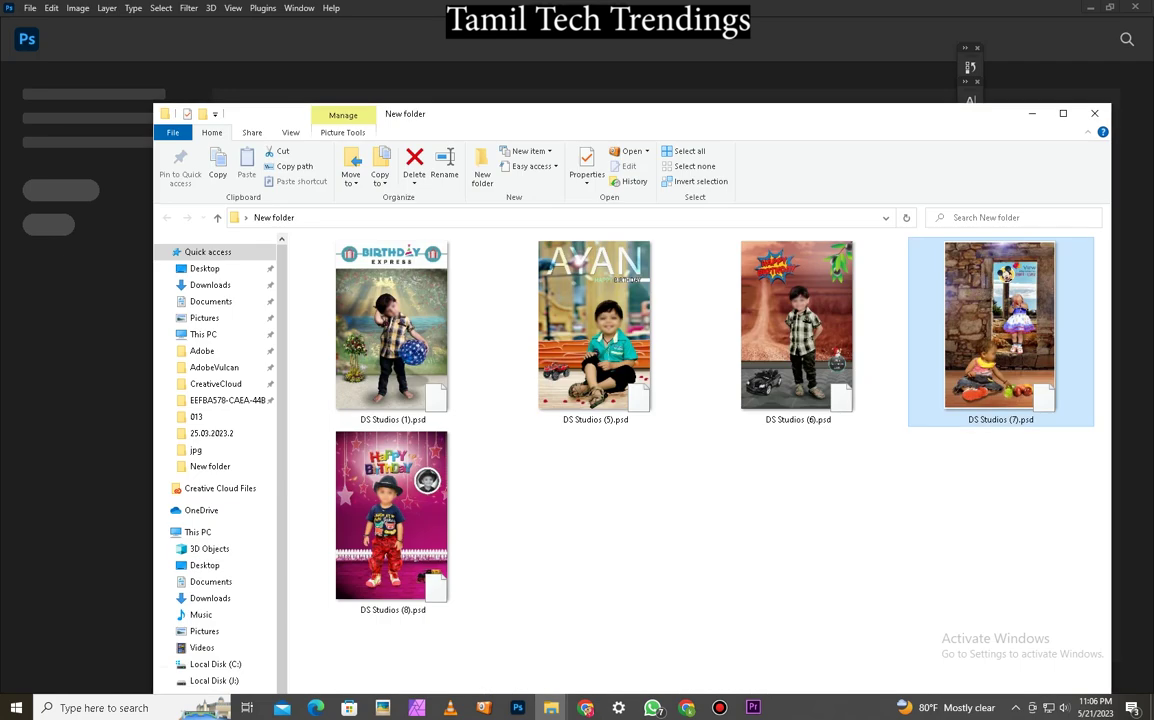
drag(797, 325, 590, 58)
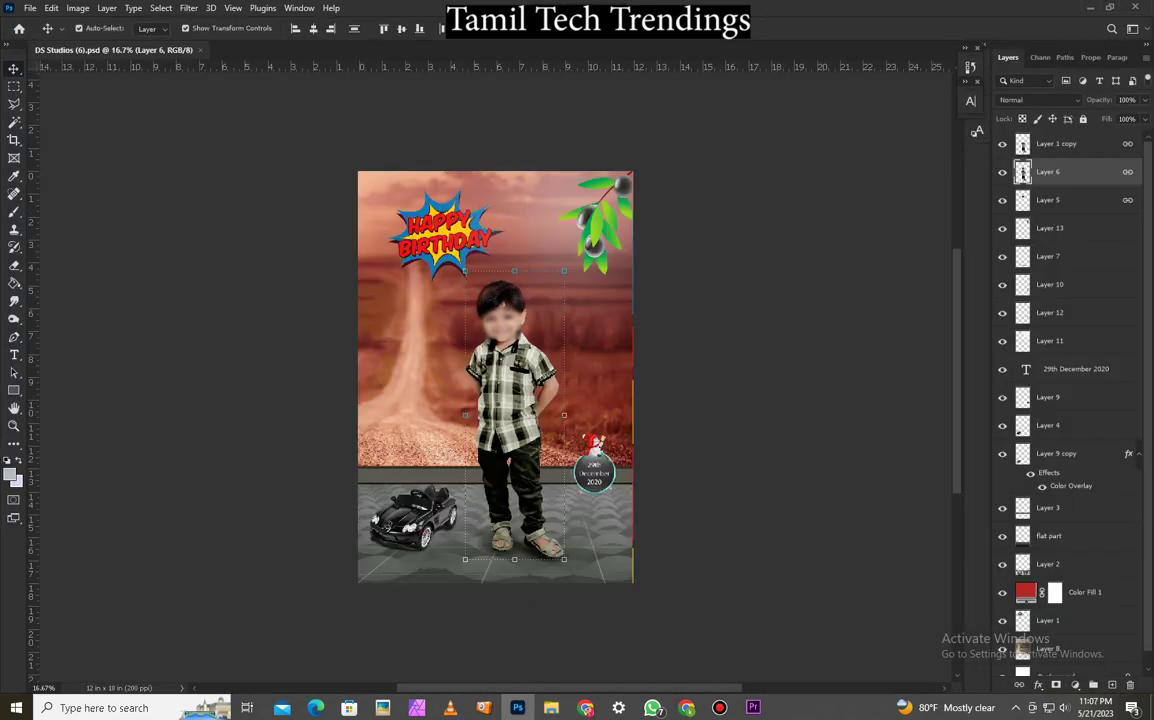
- Enlarge the boy and his linked layers slightly, keeping his feet in place, and apply the transform
drag(572, 263, 637, 520)
drag(645, 318, 336, 326)
mouse_move(558, 268)
mouse_down()
mouse_move(556, 373)
mouse_move(562, 253)
mouse_up()
key(Return)
click(601, 345)
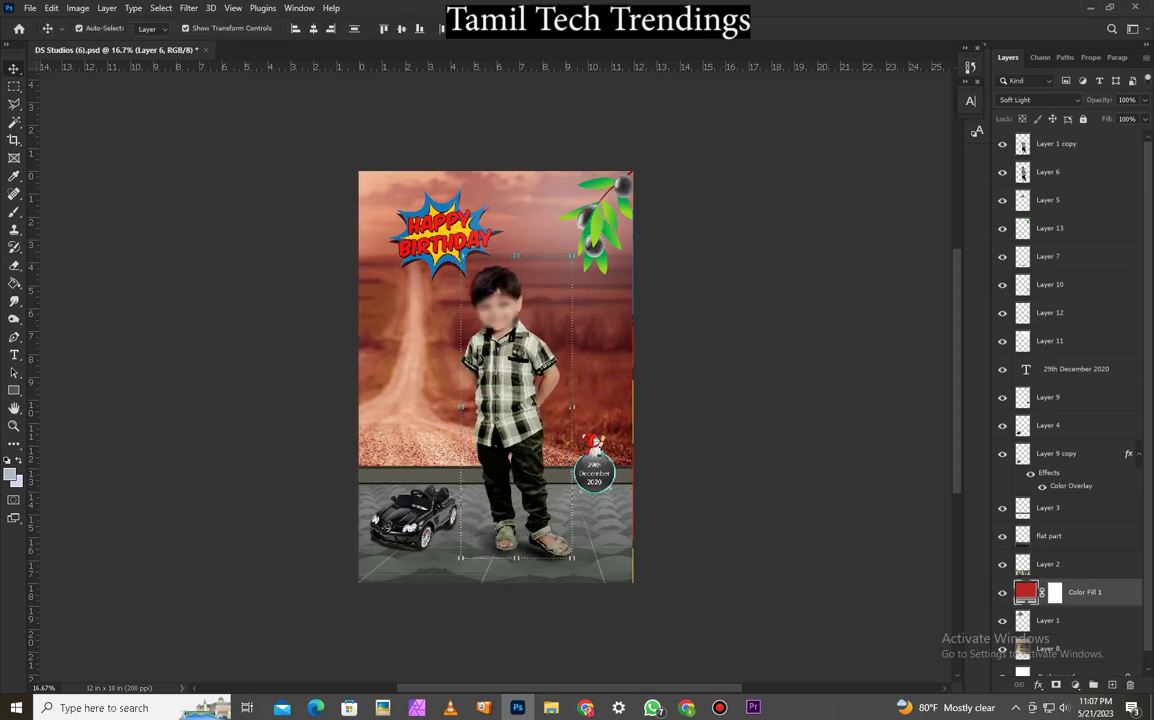
- Try to reposition the HAPPY BIRTHDAY burst over the red-tinted background
drag(463, 227, 513, 299)
click(580, 330)
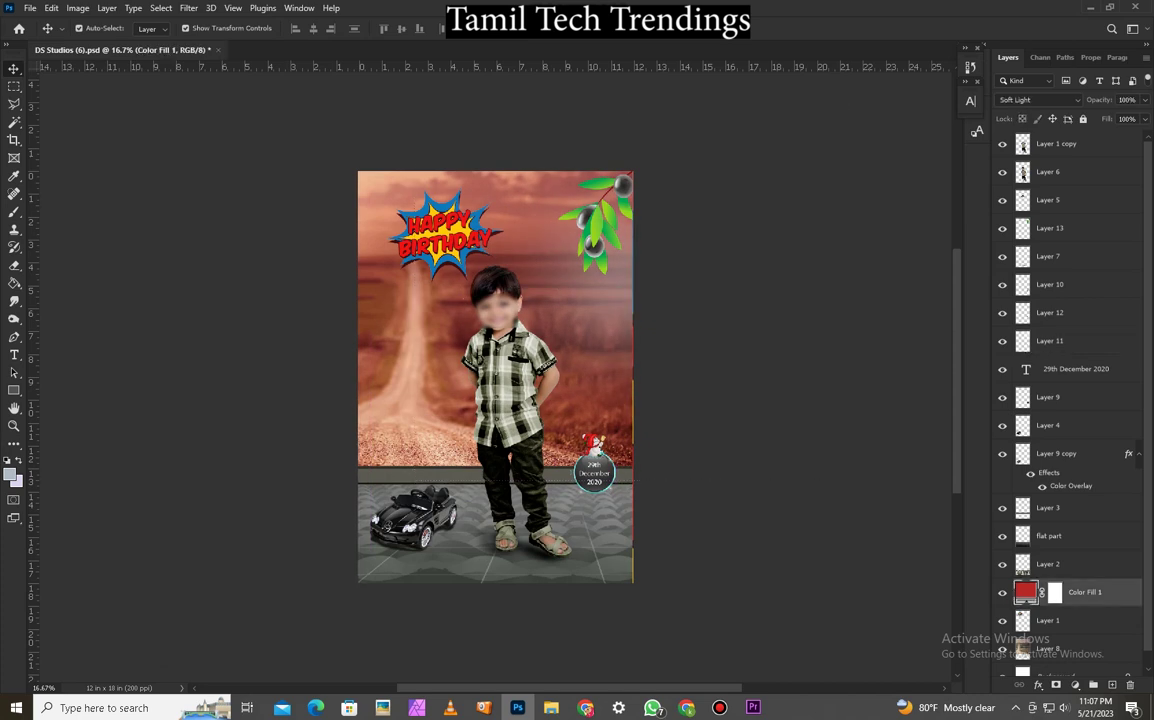
drag(470, 245, 470, 250)
- Move the olive branch up and to the left, and move the black toy car to the image's right edge
drag(592, 187, 572, 163)
mouse_move(594, 471)
mouse_down()
mouse_move(460, 367)
mouse_move(411, 248)
mouse_move(613, 253)
mouse_move(616, 298)
mouse_move(568, 345)
mouse_move(594, 467)
mouse_up()
drag(415, 515, 706, 580)
drag(440, 385, 620, 436)
- Hide the Color Fill 1 layer and move the HAPPY BIRTHDAY burst to the top centre of the image
click(590, 350)
drag(446, 239, 450, 417)
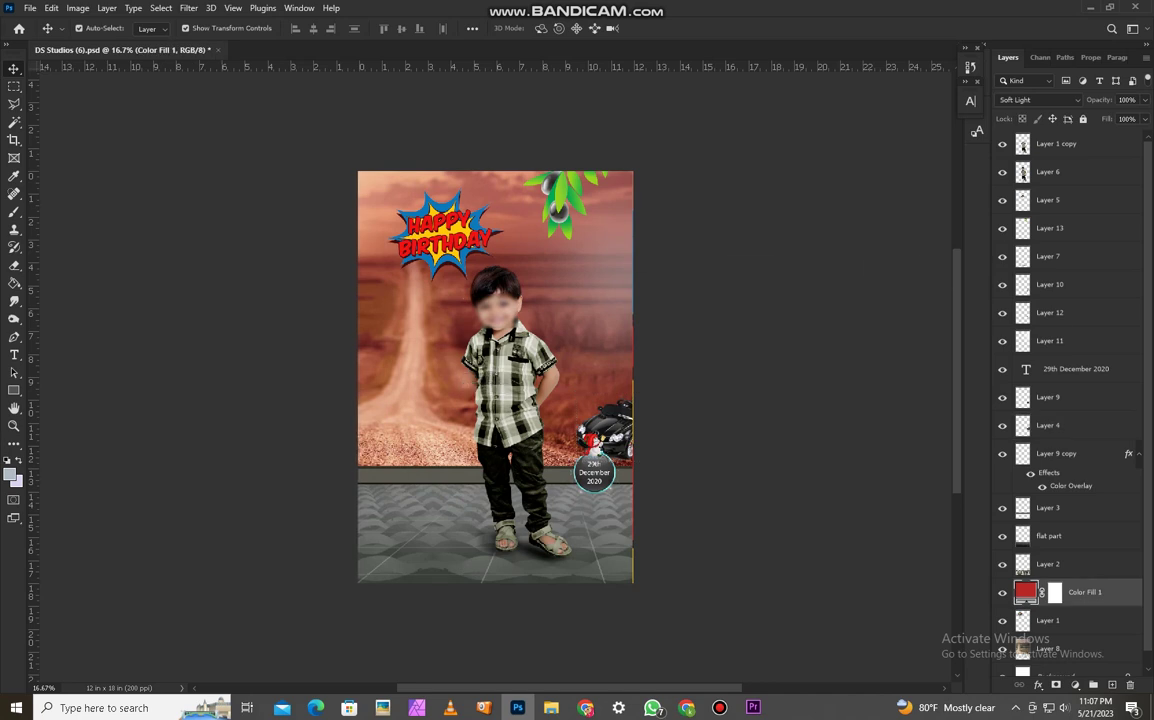
click(1002, 593)
drag(445, 235, 496, 216)
- Move the toy car back onto the paved floor and shift the boy with his linked layers left over it
drag(605, 425, 450, 515)
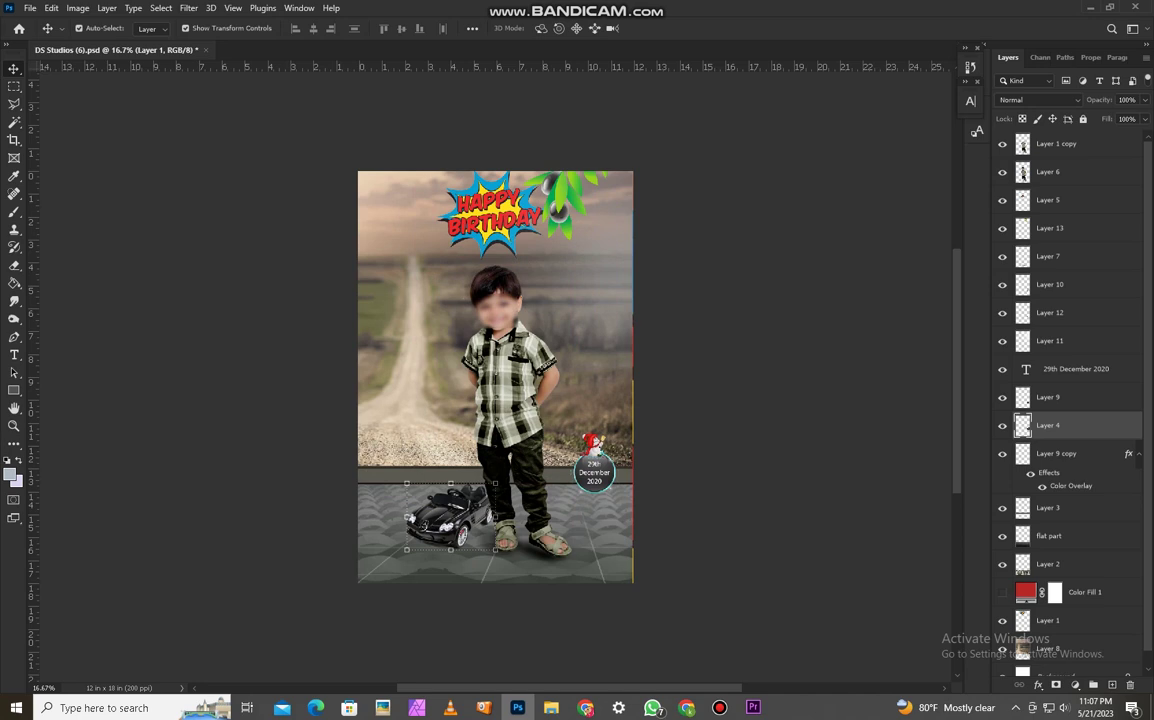
click(510, 400)
drag(510, 400, 433, 386)
drag(535, 548, 532, 547)
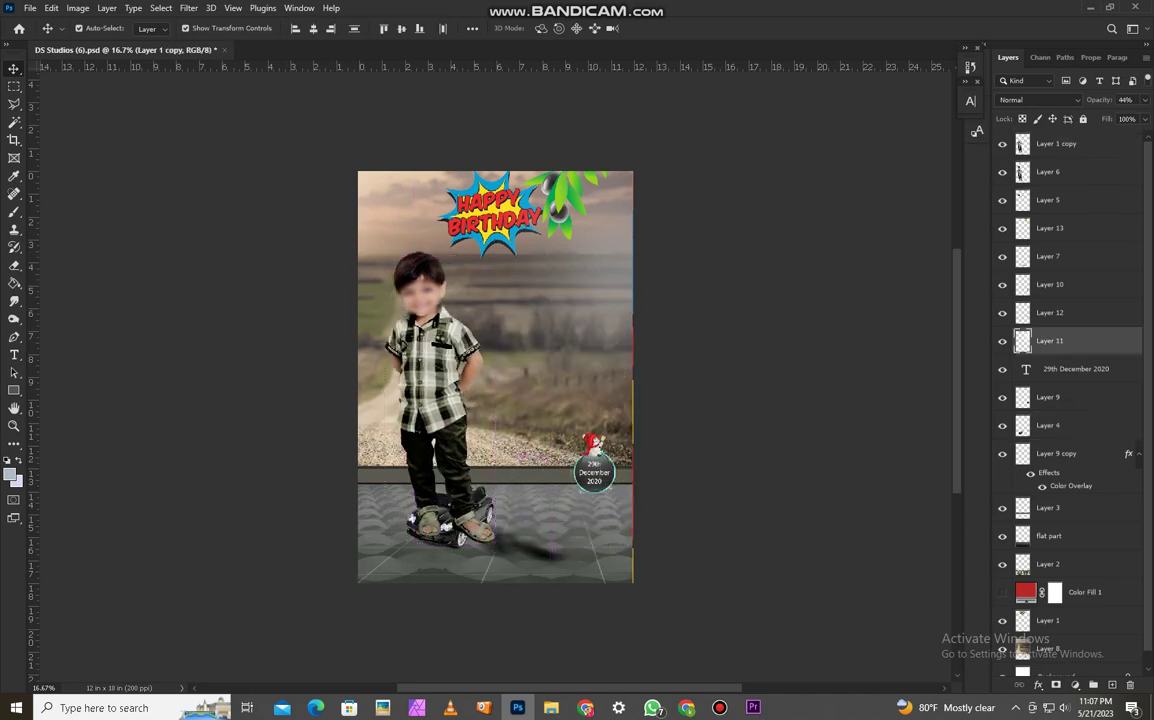
- Shift the country-road background on Layer 8 down and to the right behind the boy
drag(560, 300, 727, 676)
click(565, 355)
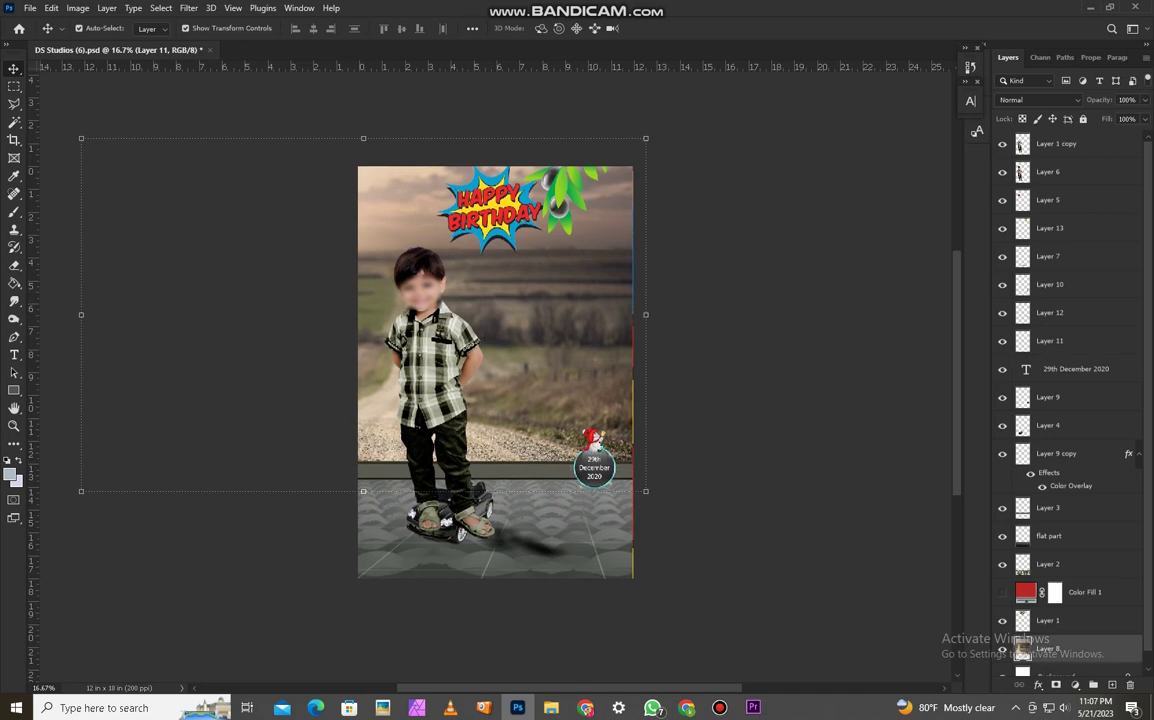
drag(531, 294, 583, 354)
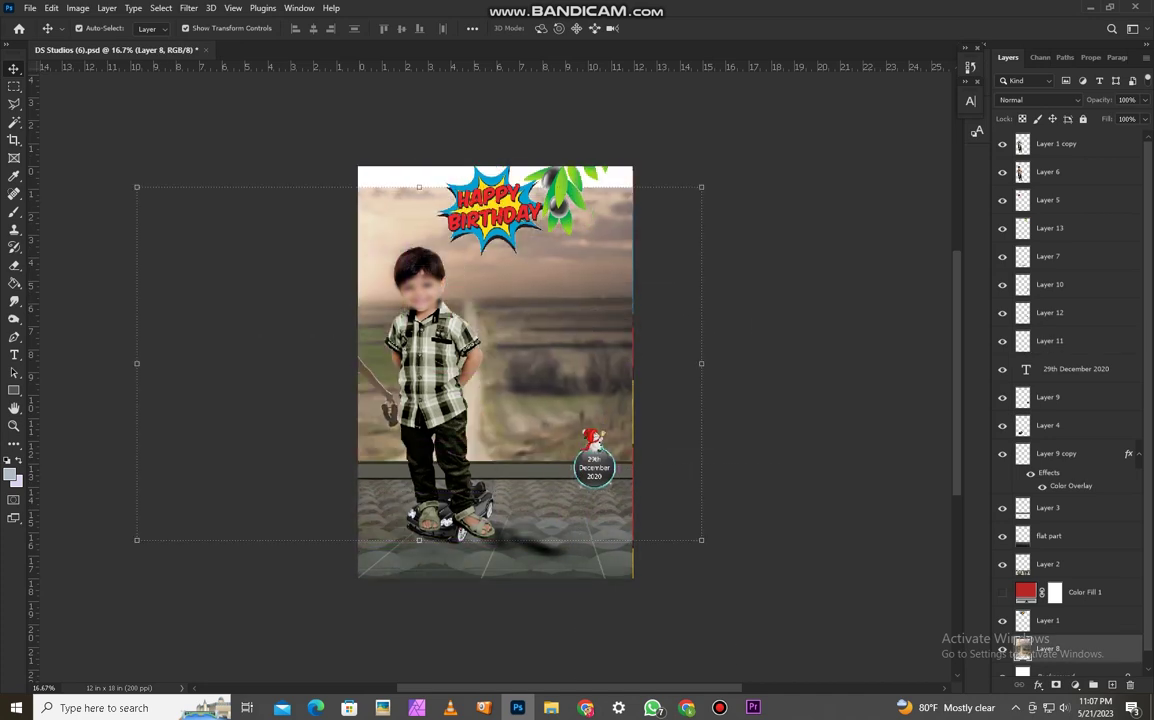
- Close DS Studios (6).psd without saving and open DS Studios (1).psd from the New folder window in Photoshop
key(ctrl+w)
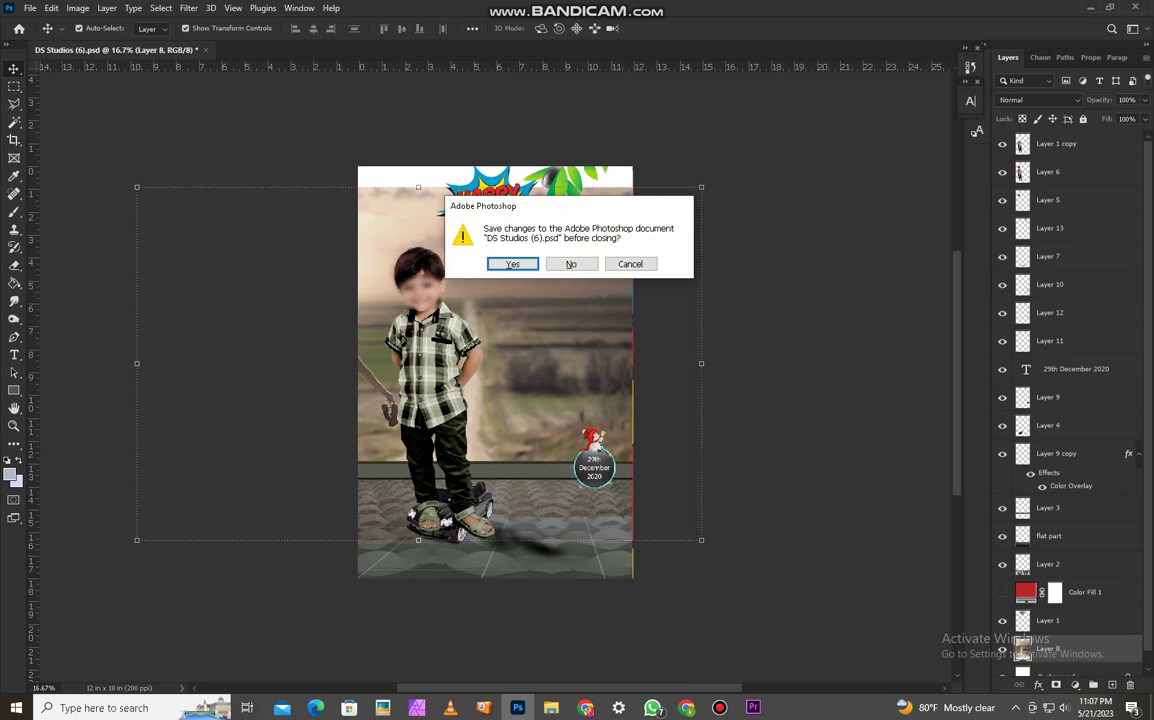
key(n)
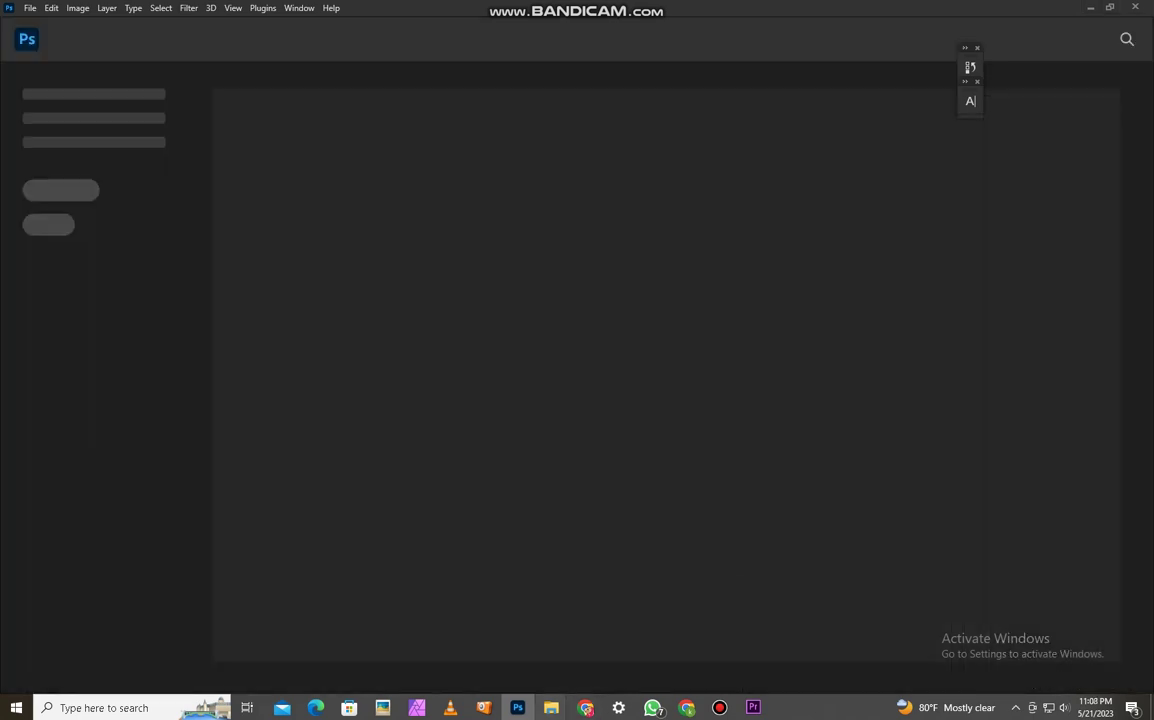
mouse_move(551, 707)
click(680, 647)
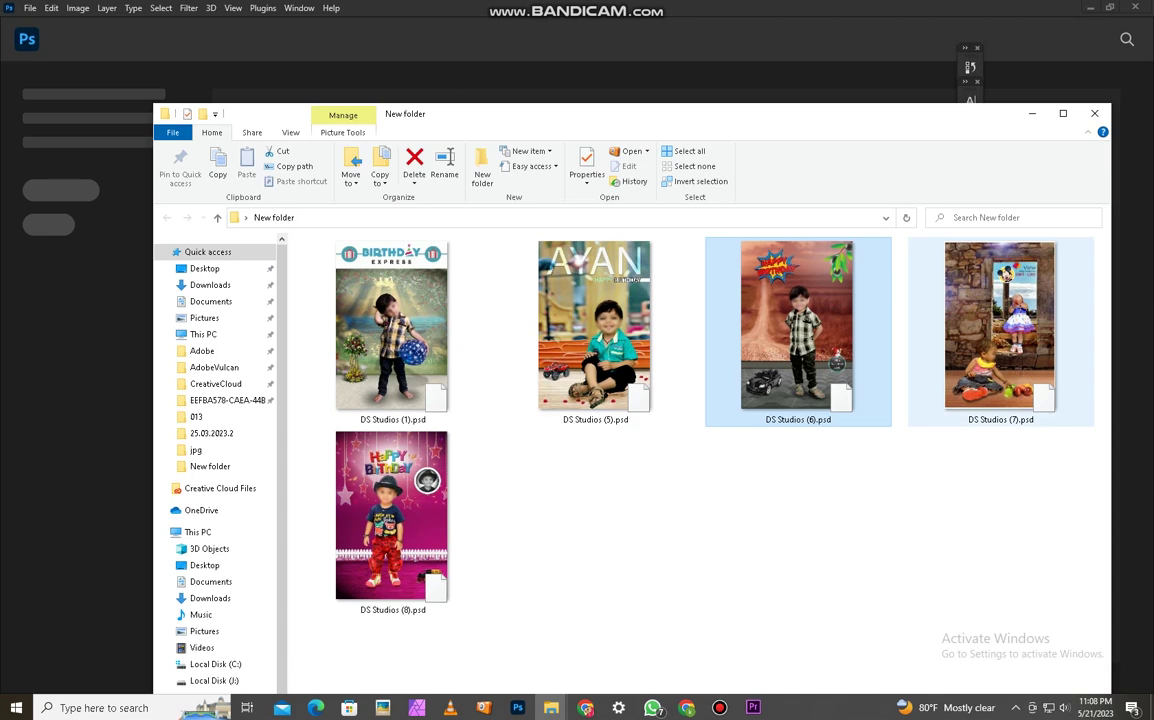
drag(392, 330, 600, 50)
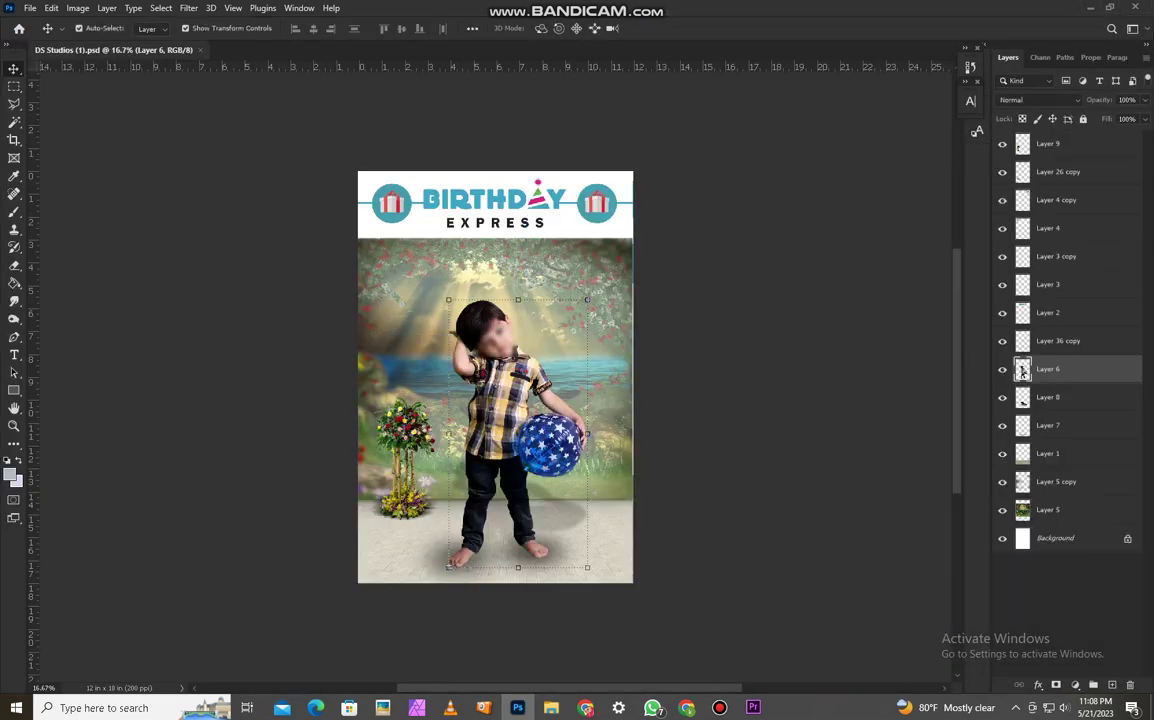
- Shift the BIRTHDAY EXPRESS header slightly up and left, and move the boy and flower stand toward the image's right side
mouse_move(502, 200)
mouse_down()
mouse_move(515, 367)
mouse_move(522, 183)
mouse_move(495, 192)
mouse_up()
drag(497, 390, 538, 410)
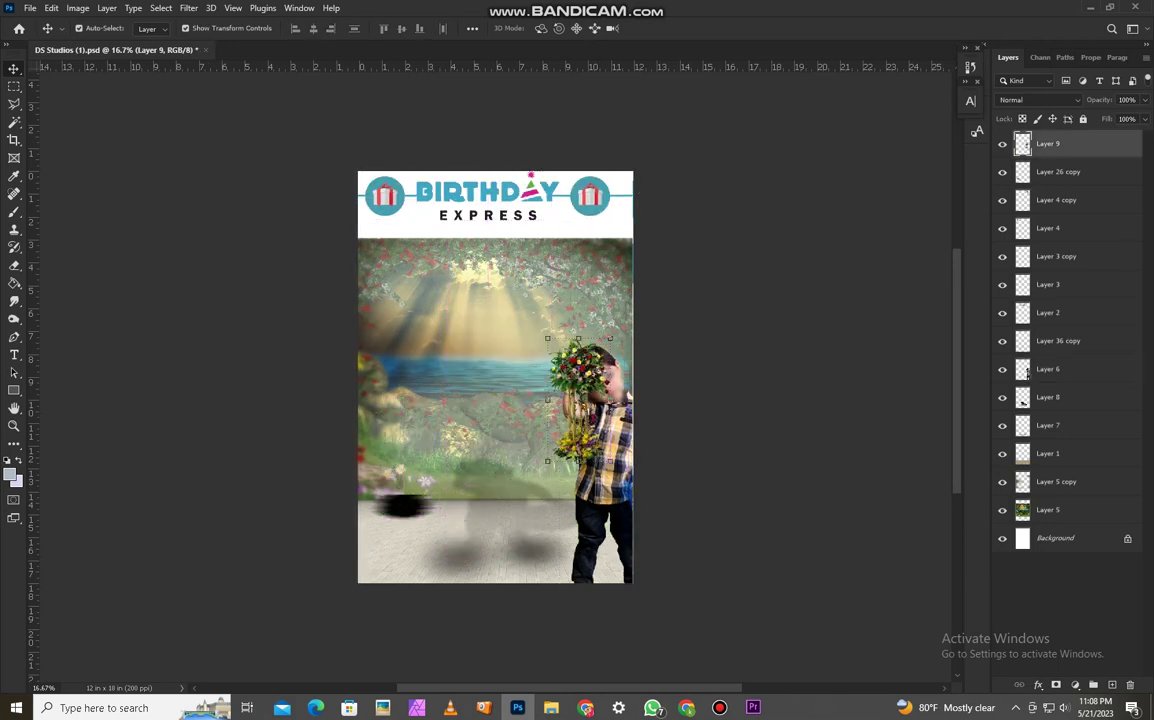